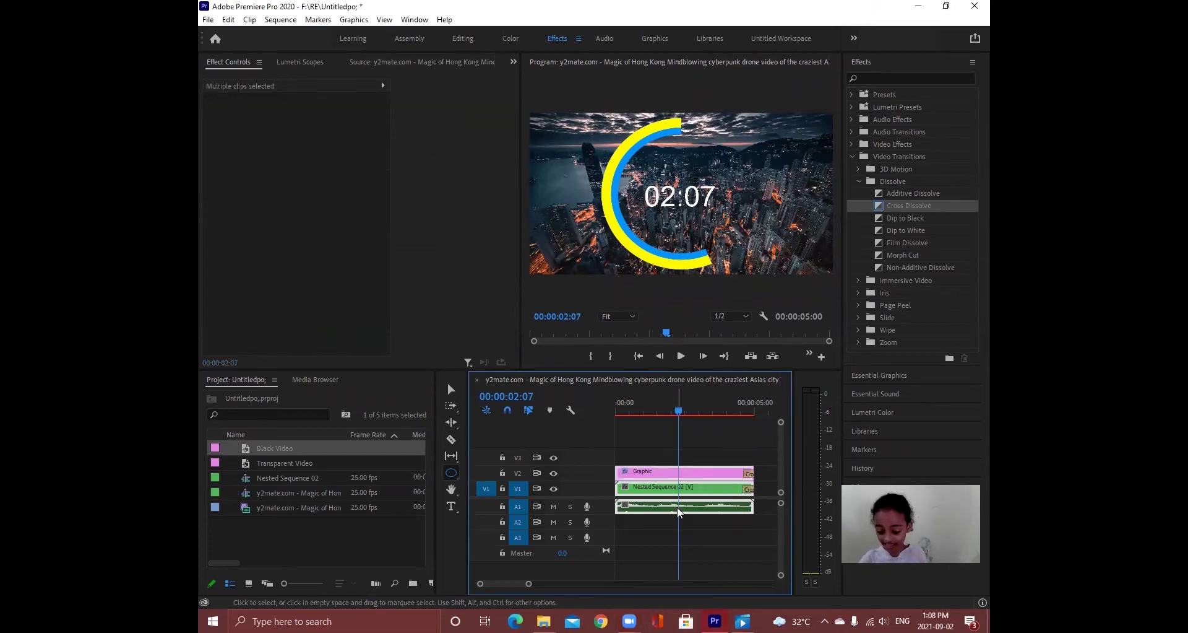
pyautogui.press('Delete')
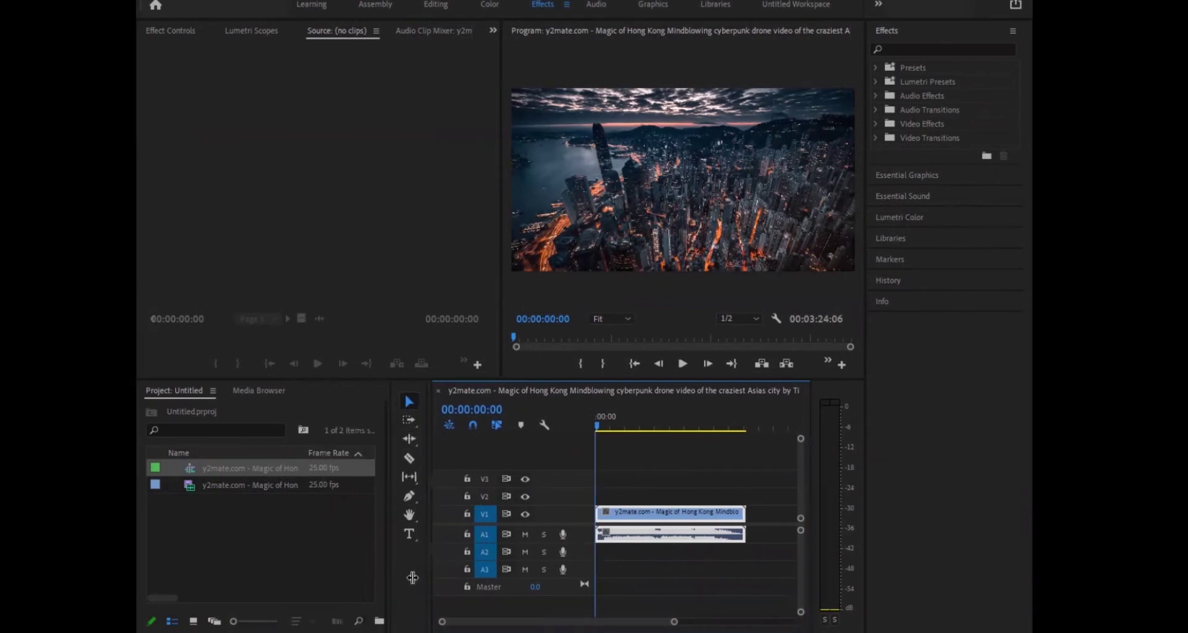
# Step: Create a 1920 × 1022 transparent video at 25.00 fps and place it on track V2 at the start of the sequence
pyautogui.moveTo(412, 577); pyautogui.dragTo(447, 576)
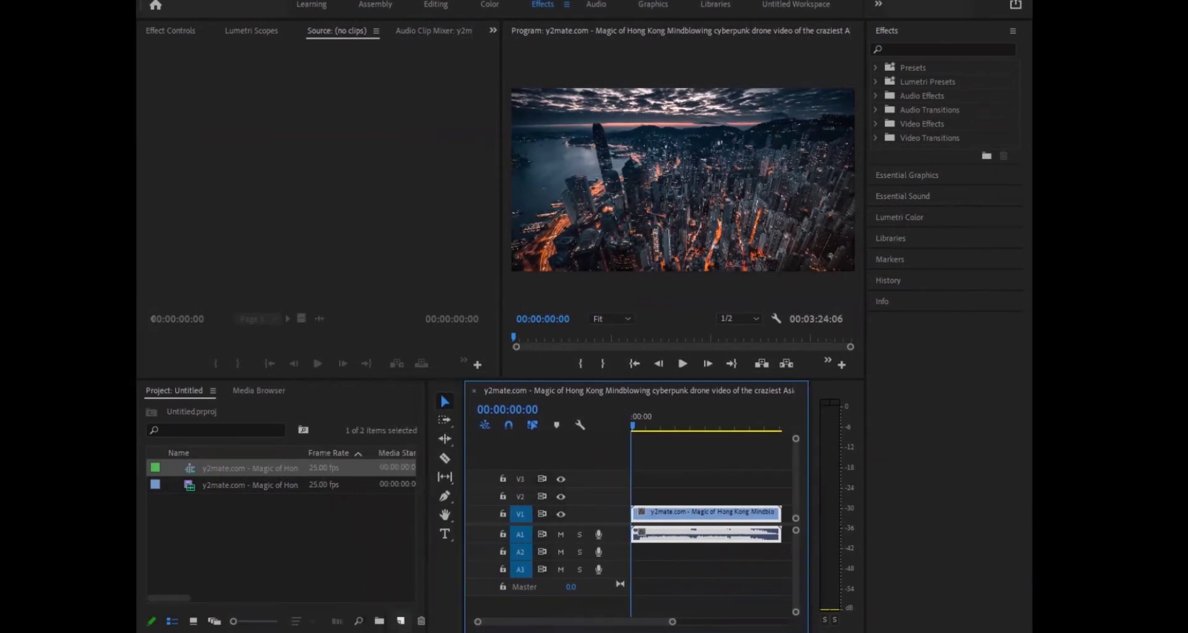
pyautogui.click(401, 620)
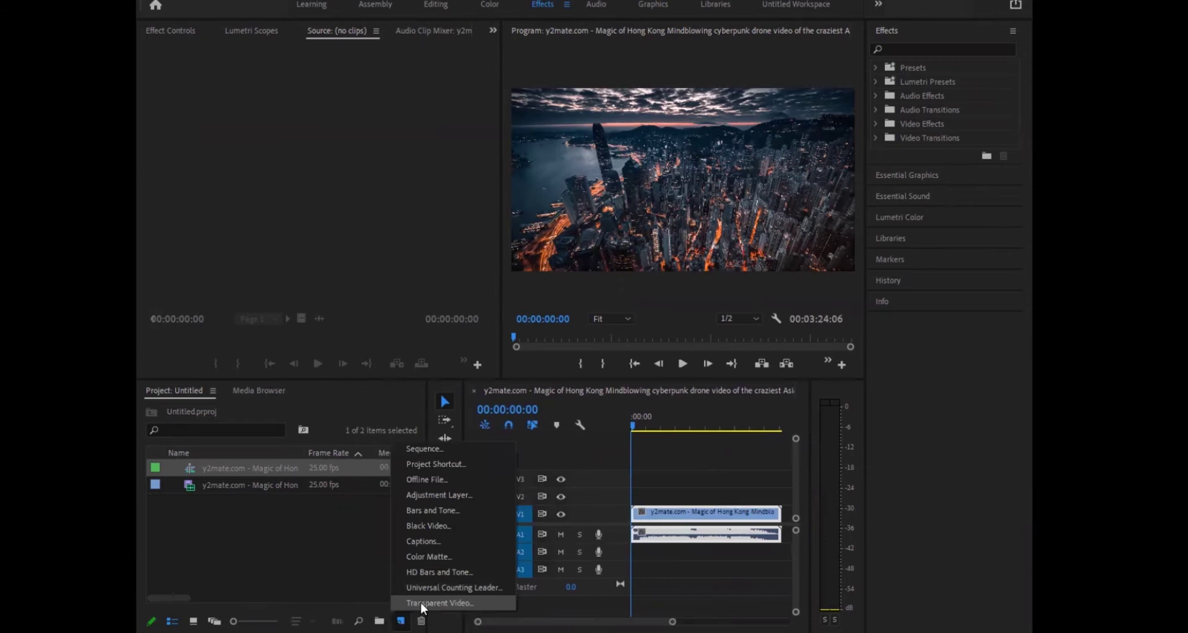
pyautogui.click(439, 602)
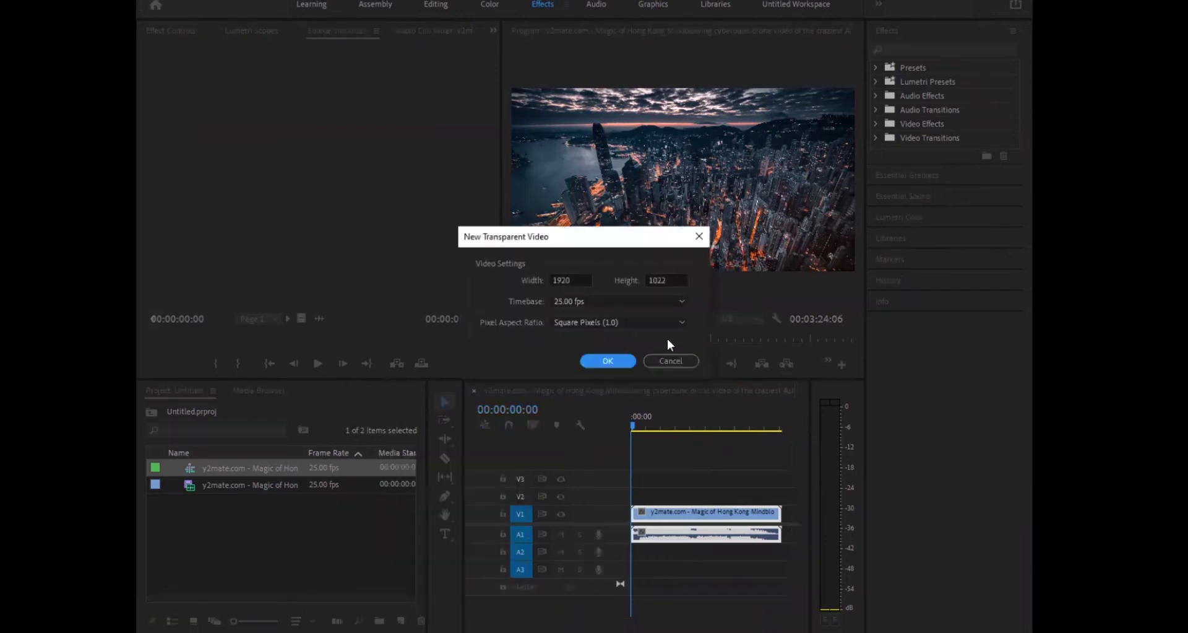
pyautogui.click(608, 356)
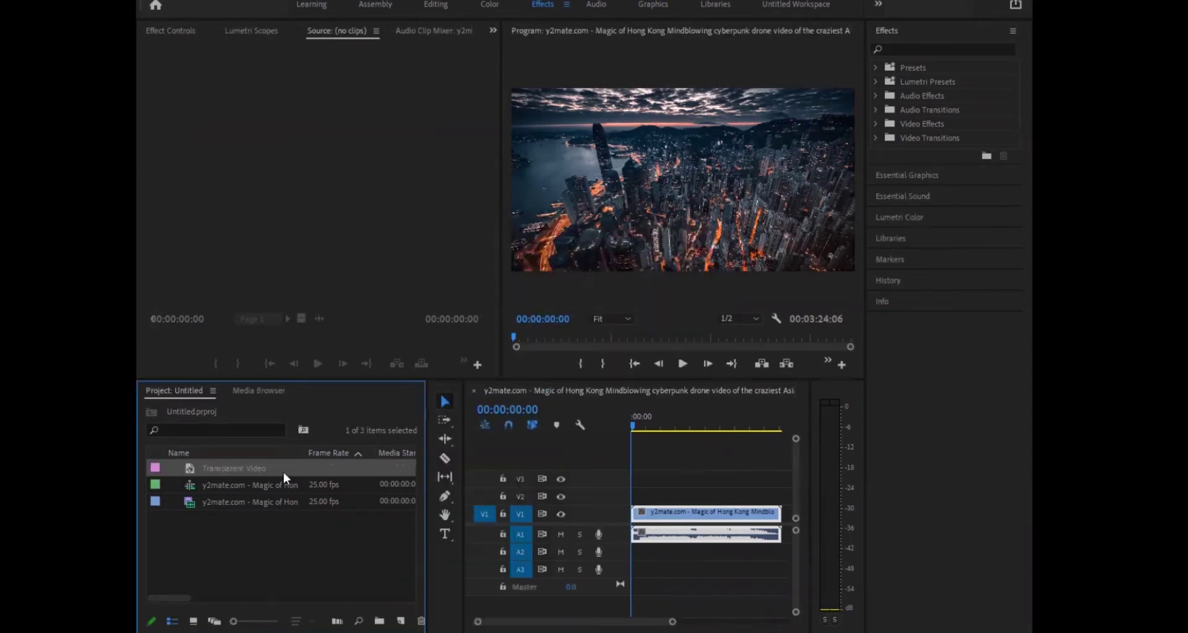
pyautogui.moveTo(306, 474); pyautogui.dragTo(650, 494)
# Step: Cut the city clip and its audio where the transparent video ends, and delete the remaining portion
pyautogui.click(447, 459)
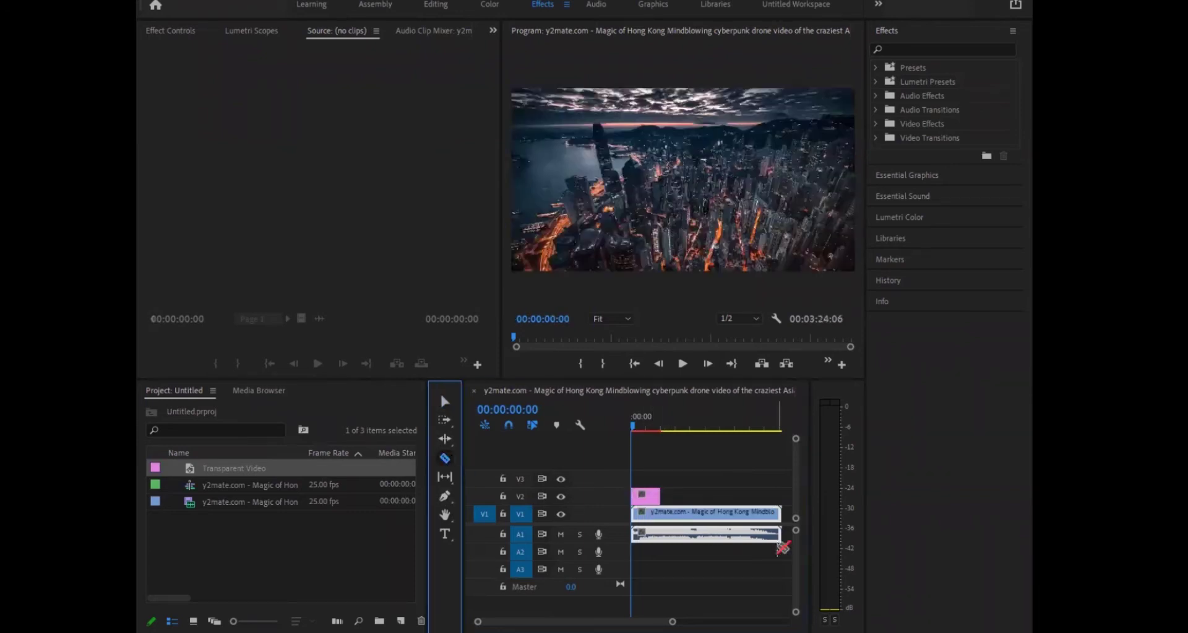
pyautogui.click(661, 534)
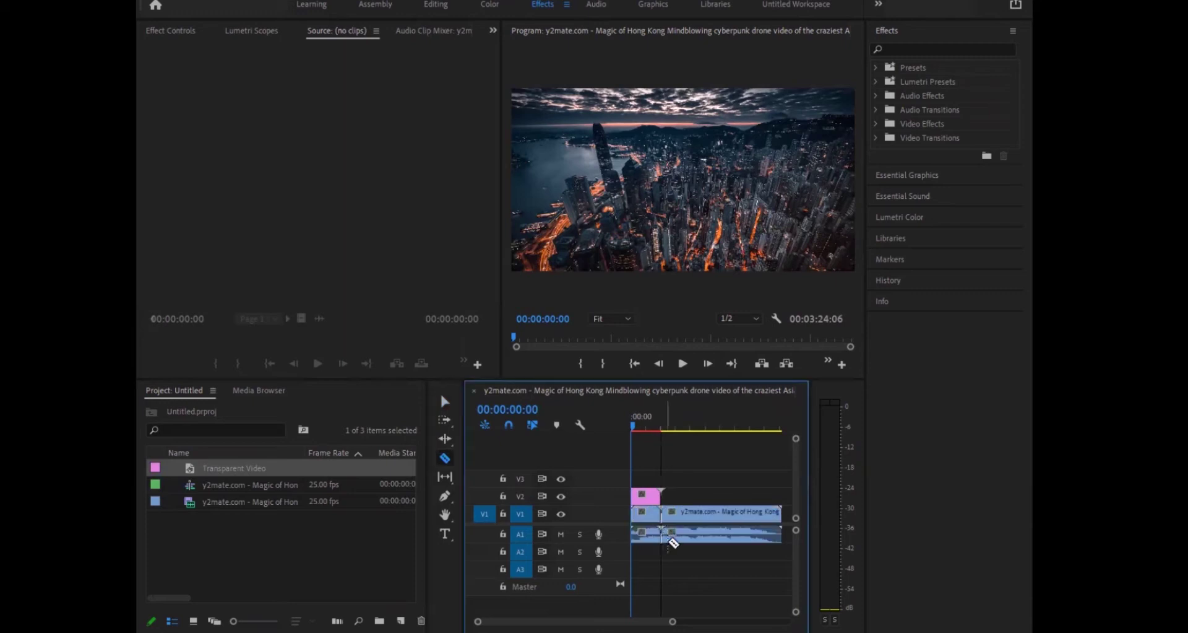
pyautogui.click(445, 401)
pyautogui.click(702, 520)
pyautogui.press('Delete')
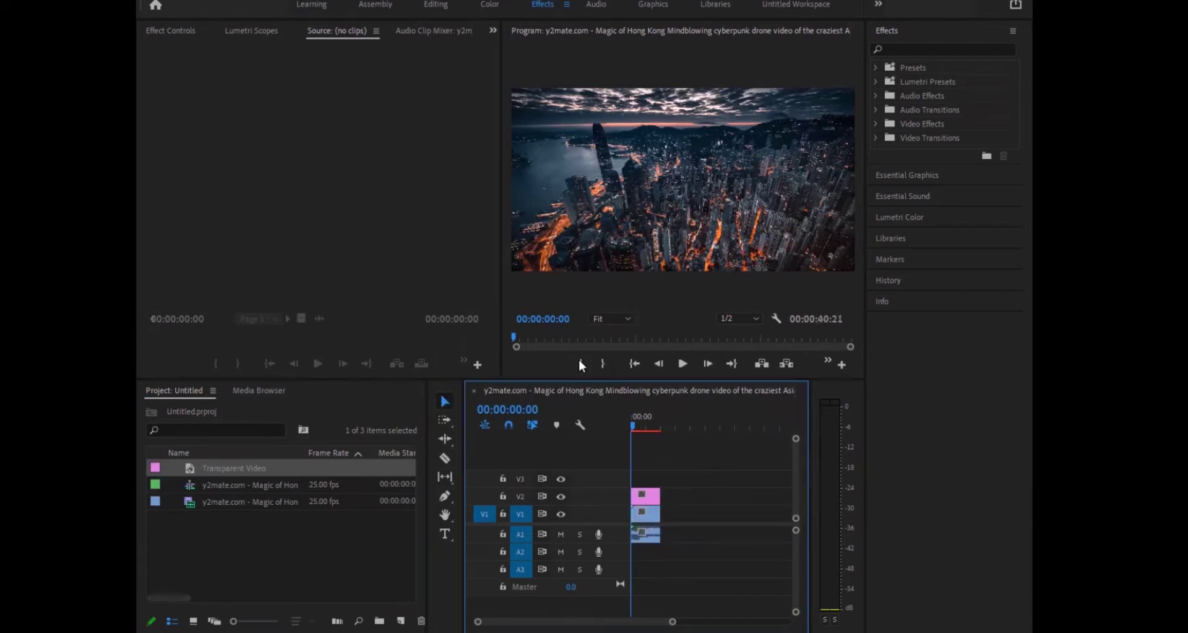
# Step: Search the effects for "tim" and apply the Timecode effect to the transparent video clip on V2
pyautogui.click(900, 49)
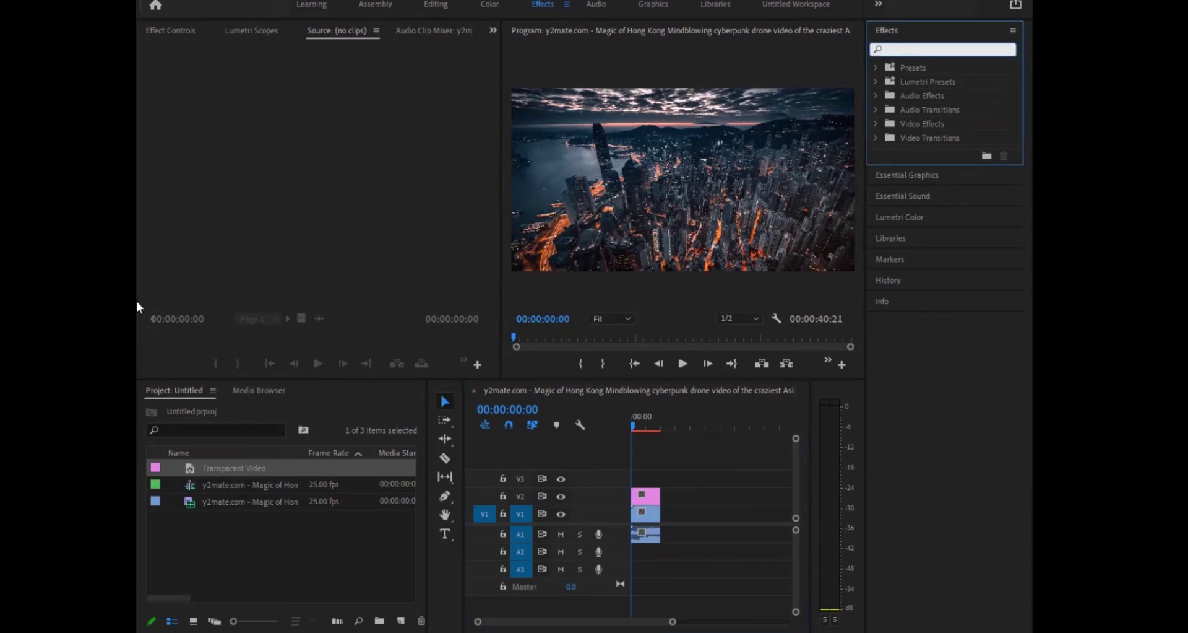
pyautogui.write('t')
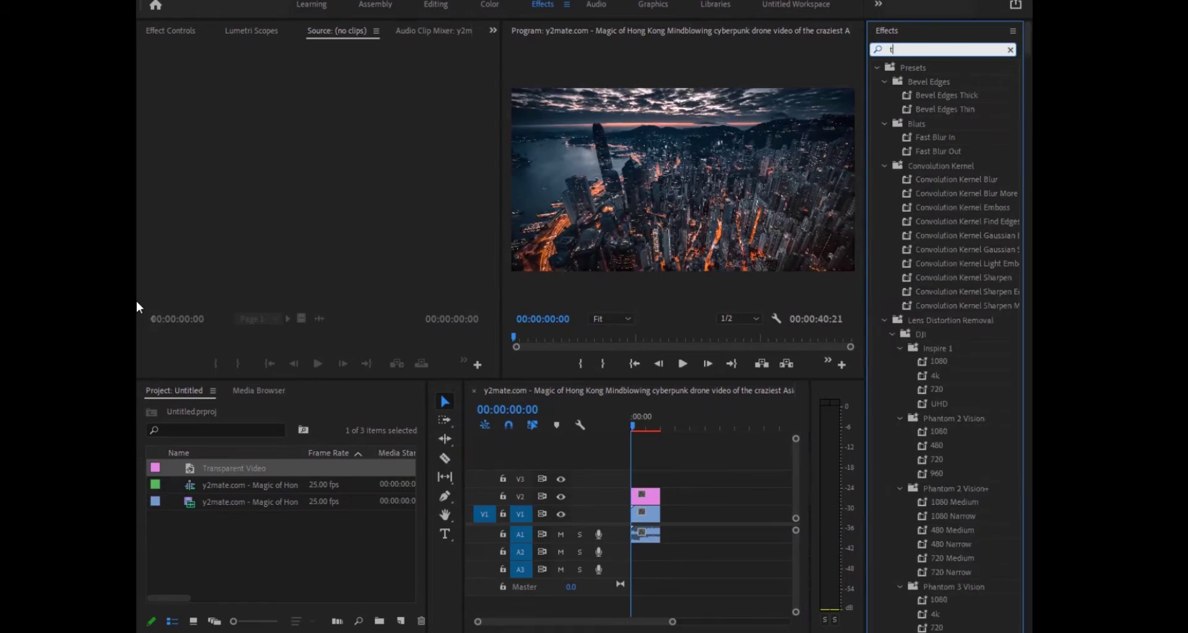
pyautogui.write('i')
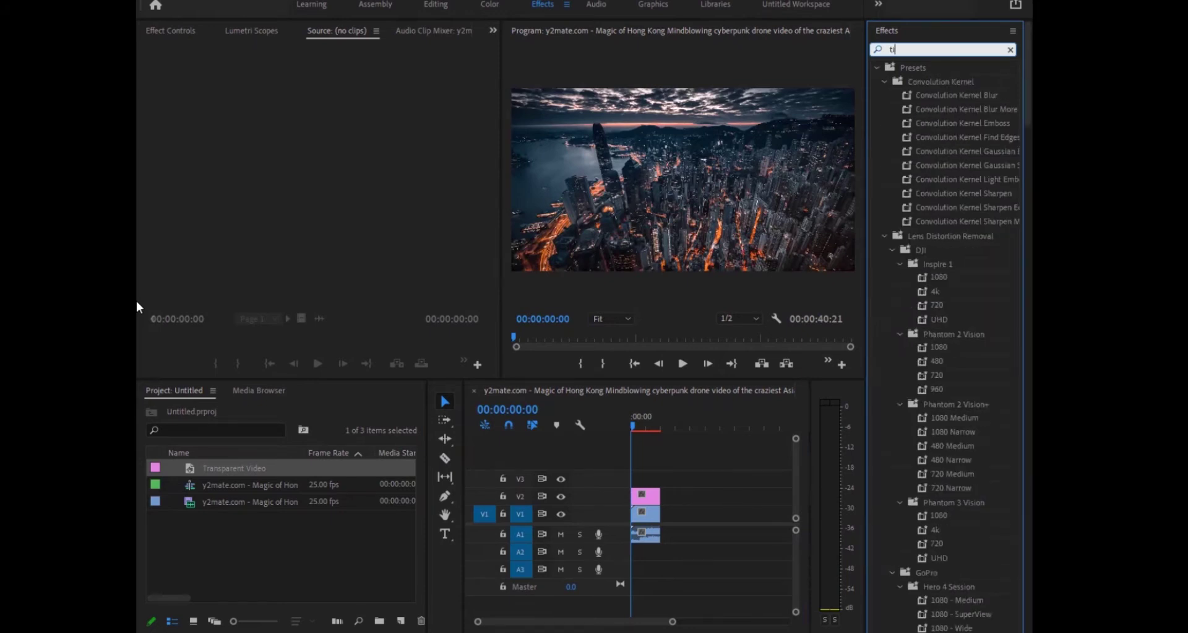
pyautogui.write('m')
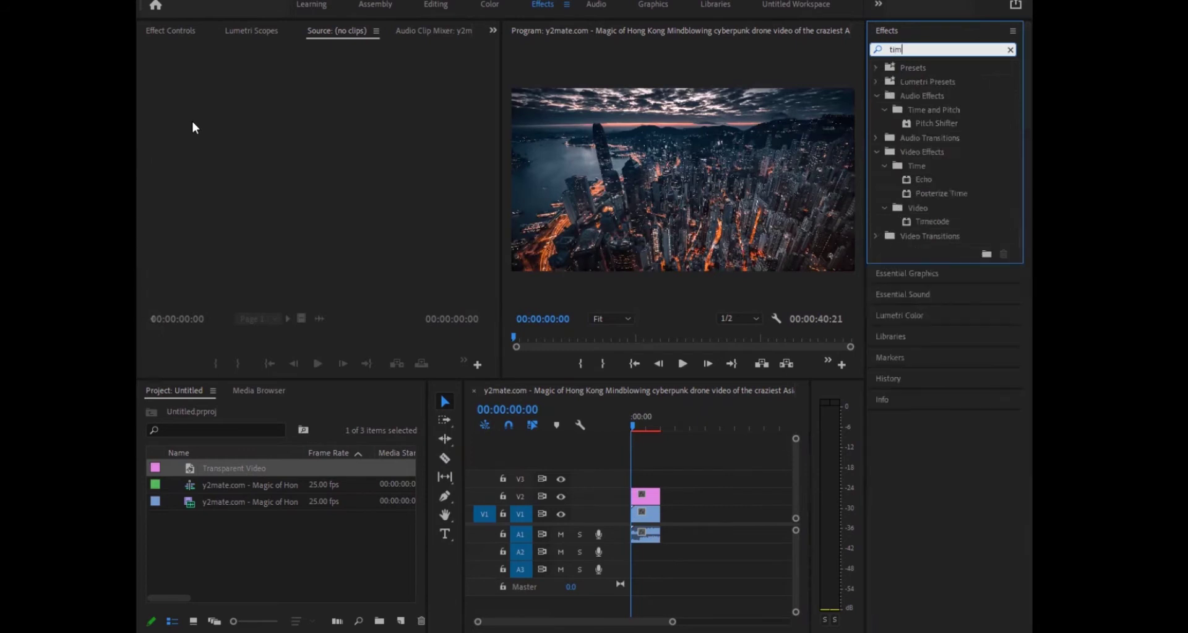
pyautogui.click(914, 223)
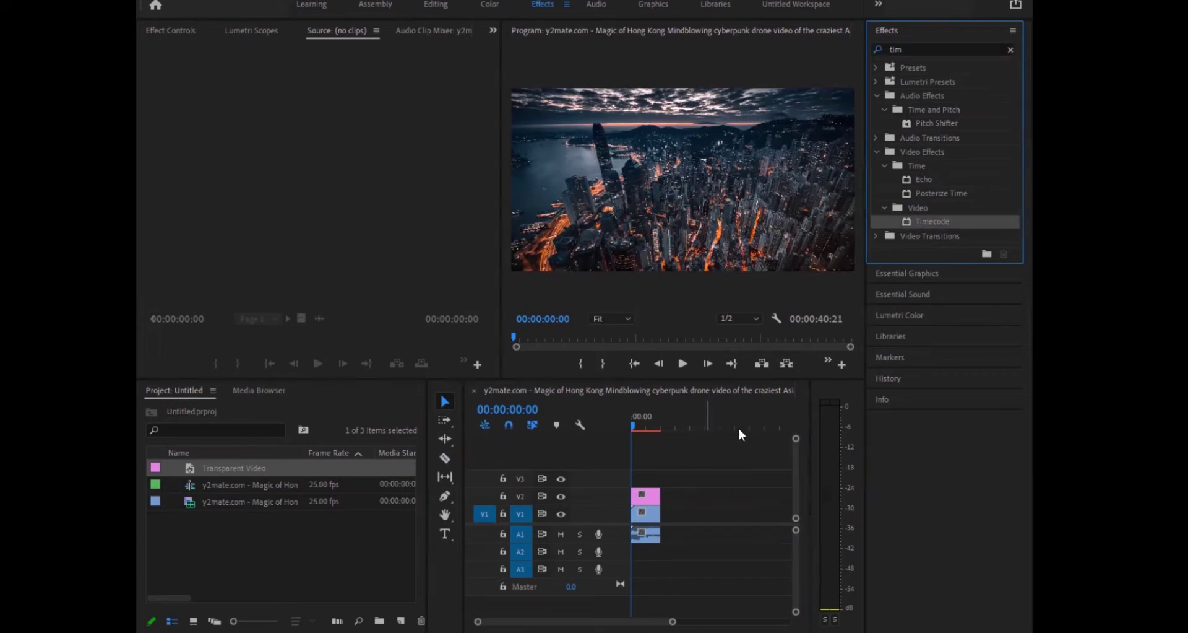
pyautogui.moveTo(899, 224); pyautogui.dragTo(657, 492)
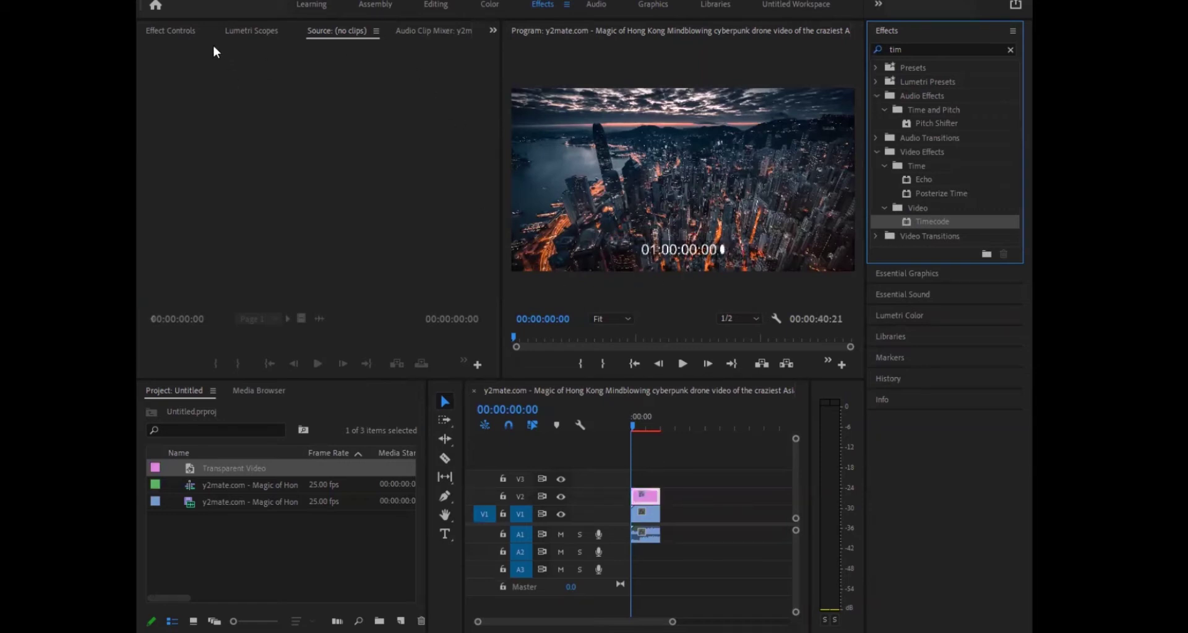
# Step: Turn off the Field Symbol option in the transparent video's Timecode effect
pyautogui.click(169, 26)
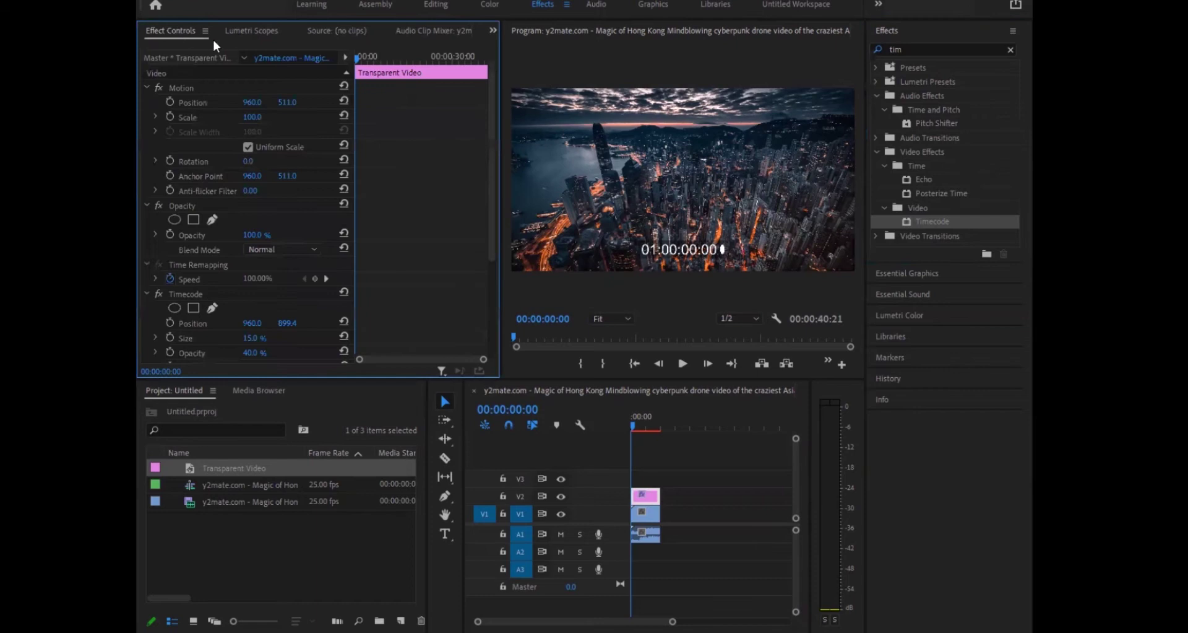
pyautogui.scroll(-5, 269, 215)
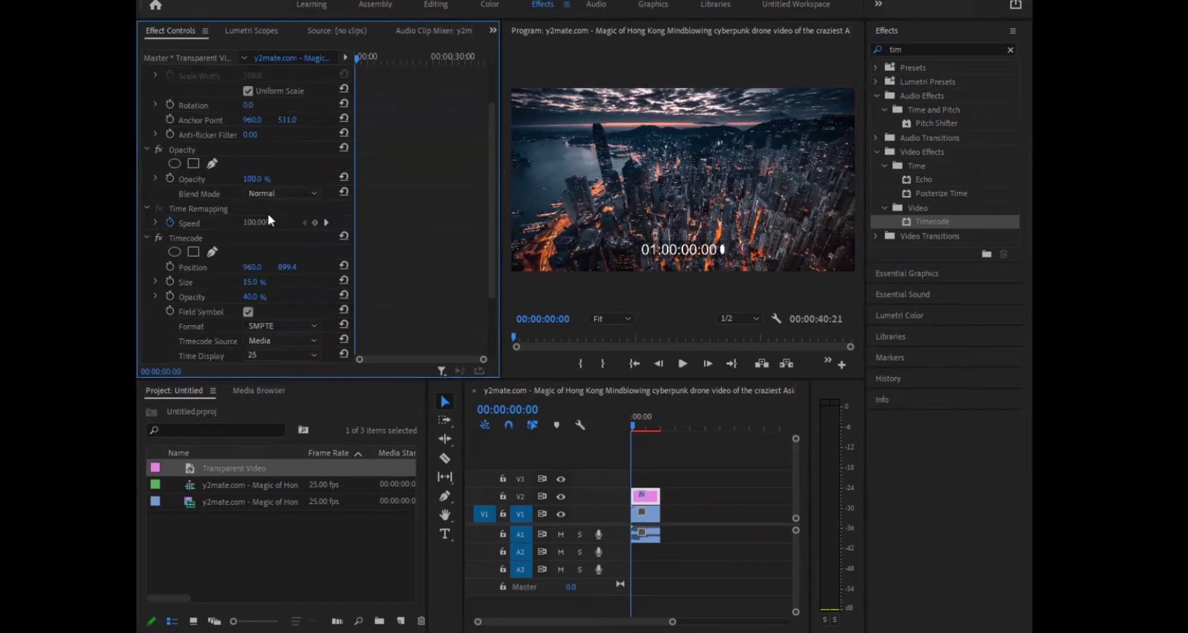
pyautogui.click(256, 252)
pyautogui.scroll(-3, 258, 250)
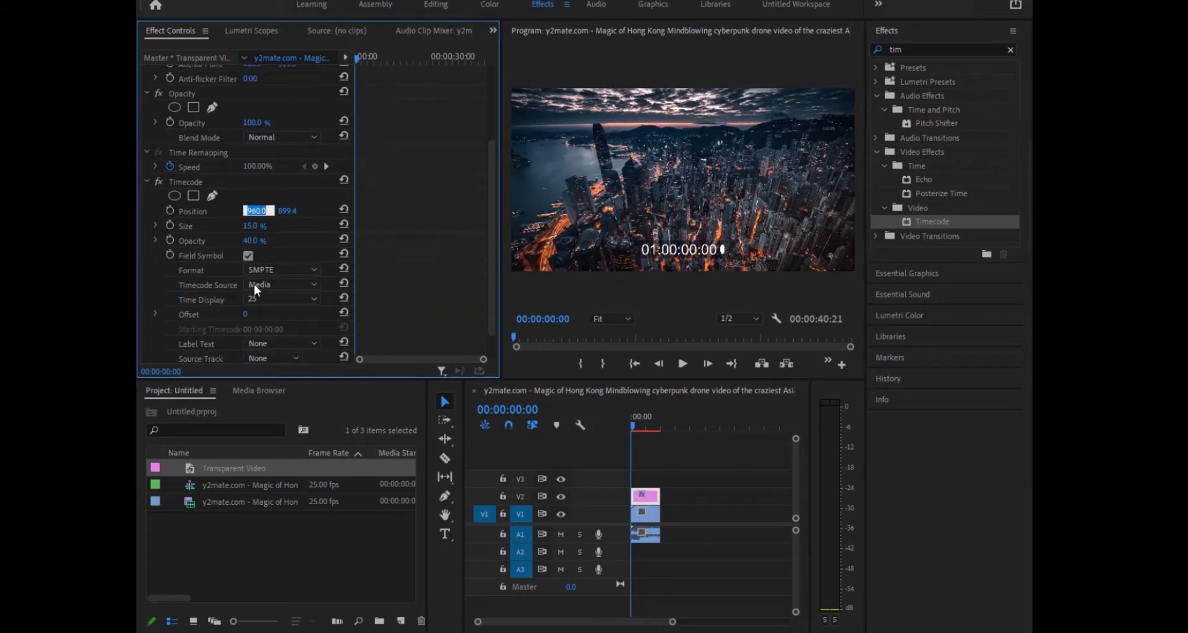
pyautogui.click(248, 255)
pyautogui.click(249, 255)
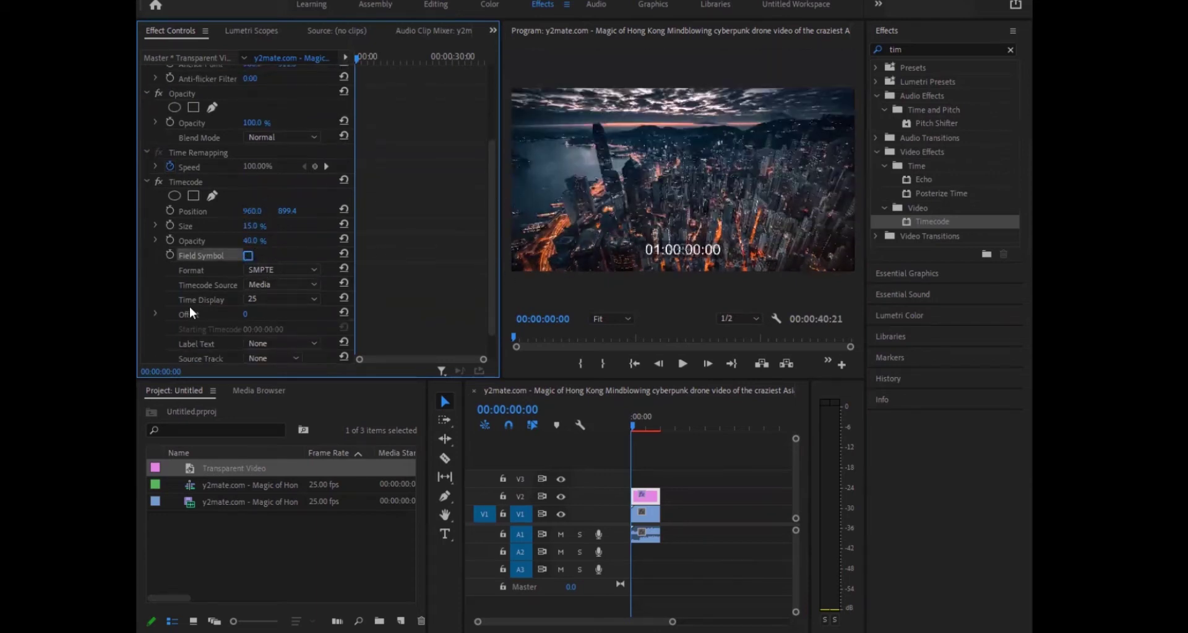
pyautogui.click(248, 255)
pyautogui.click(248, 255)
# Step: Set the Timecode effect's position to about 898, 607.4, its size to 28.8 % and its opacity to 0 %
pyautogui.moveTo(260, 204); pyautogui.dragTo(213, 210)
pyautogui.hotkey('ctrl', 'z')
pyautogui.moveTo(287, 210); pyautogui.dragTo(150, 211)
pyautogui.moveTo(251, 224)
pyautogui.mouseDown()
pyautogui.moveTo(279, 225)
pyautogui.moveTo(254, 245)
pyautogui.moveTo(235, 241)
pyautogui.moveTo(249, 225)
pyautogui.moveTo(235, 225)
pyautogui.moveTo(263, 228)
pyautogui.mouseUp()
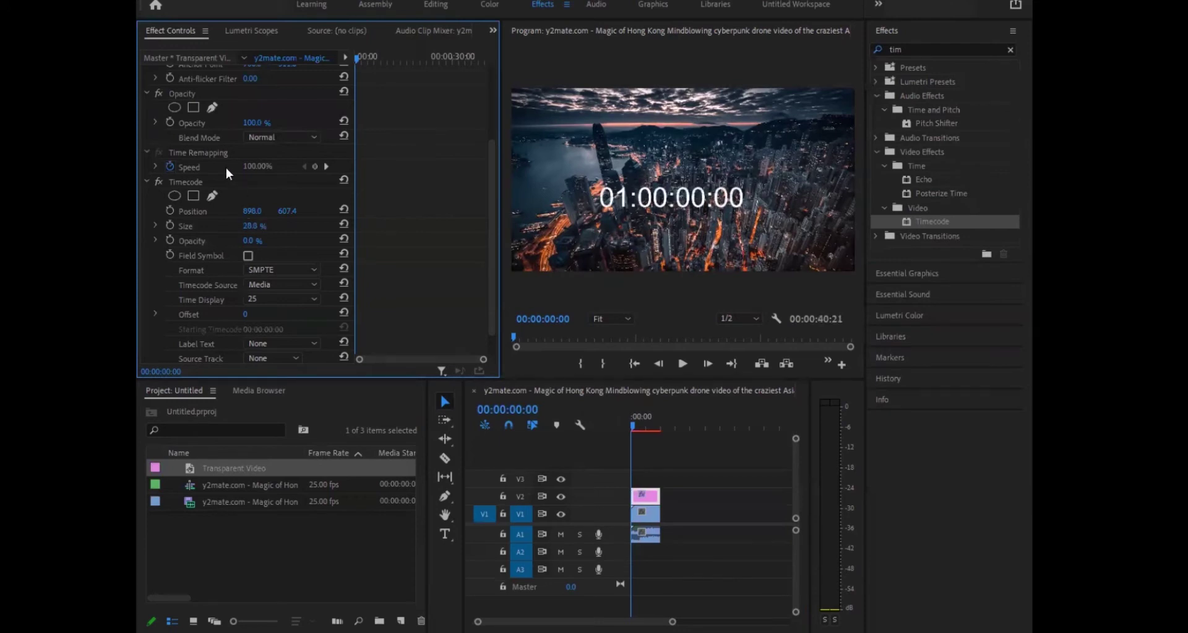
# Step: Search the effects for "crop" and apply the Crop effect to the transparent video clip on V2
pyautogui.click(920, 49)
pyautogui.press('BackSpace')
pyautogui.press('BackSpace')
pyautogui.press('BackSpace')
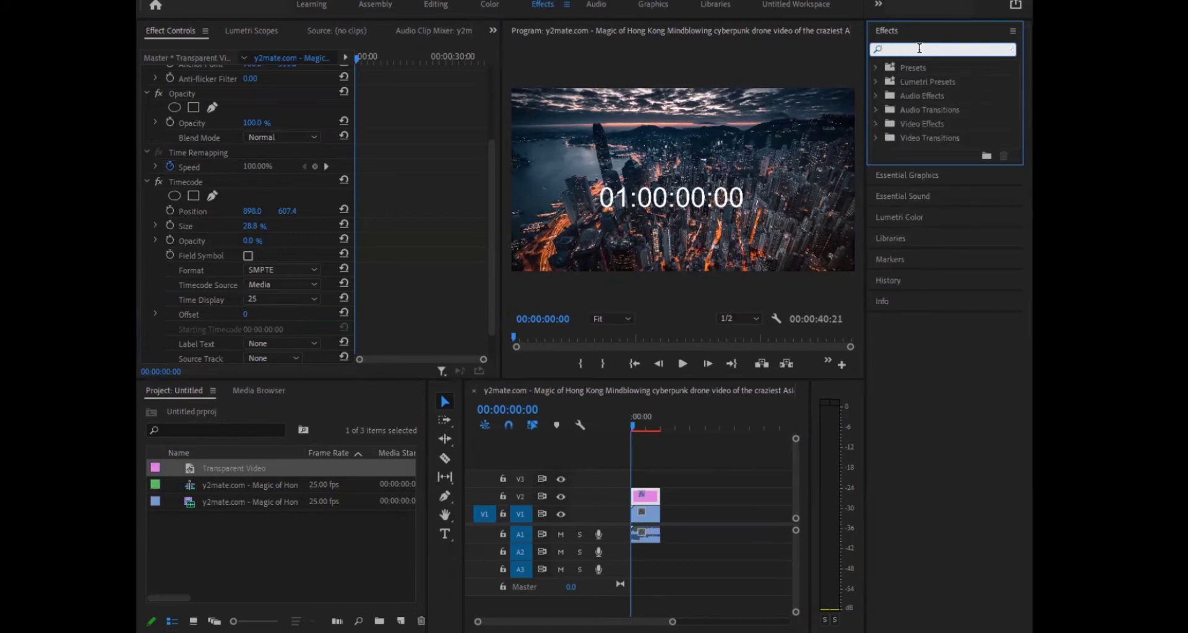
pyautogui.write('c')
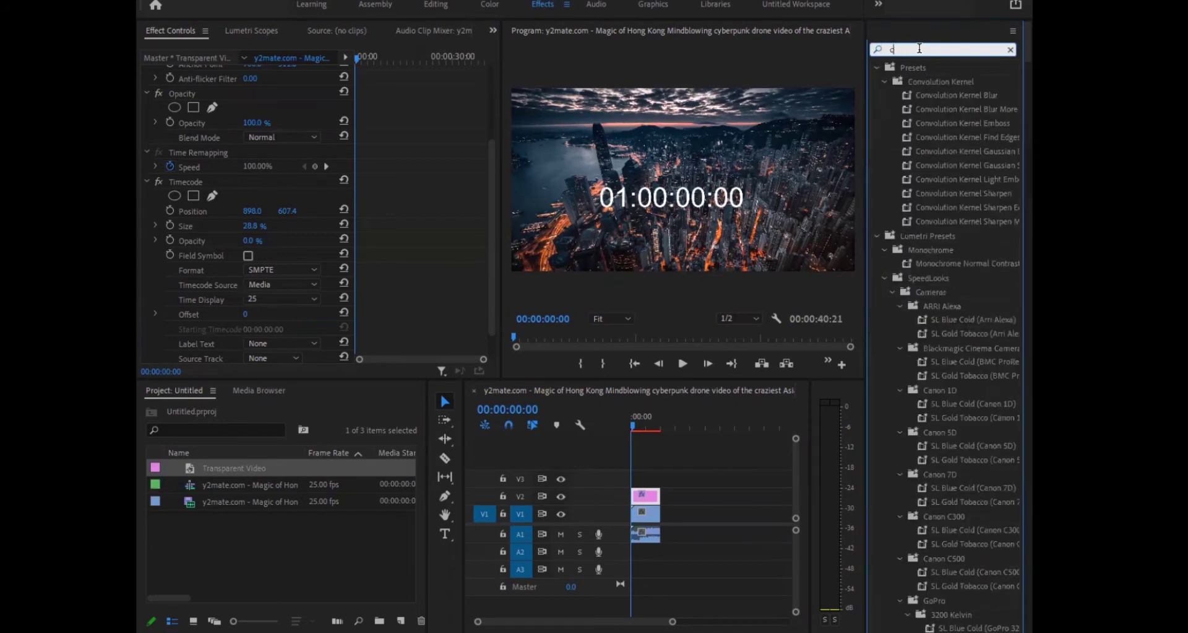
pyautogui.write('rop')
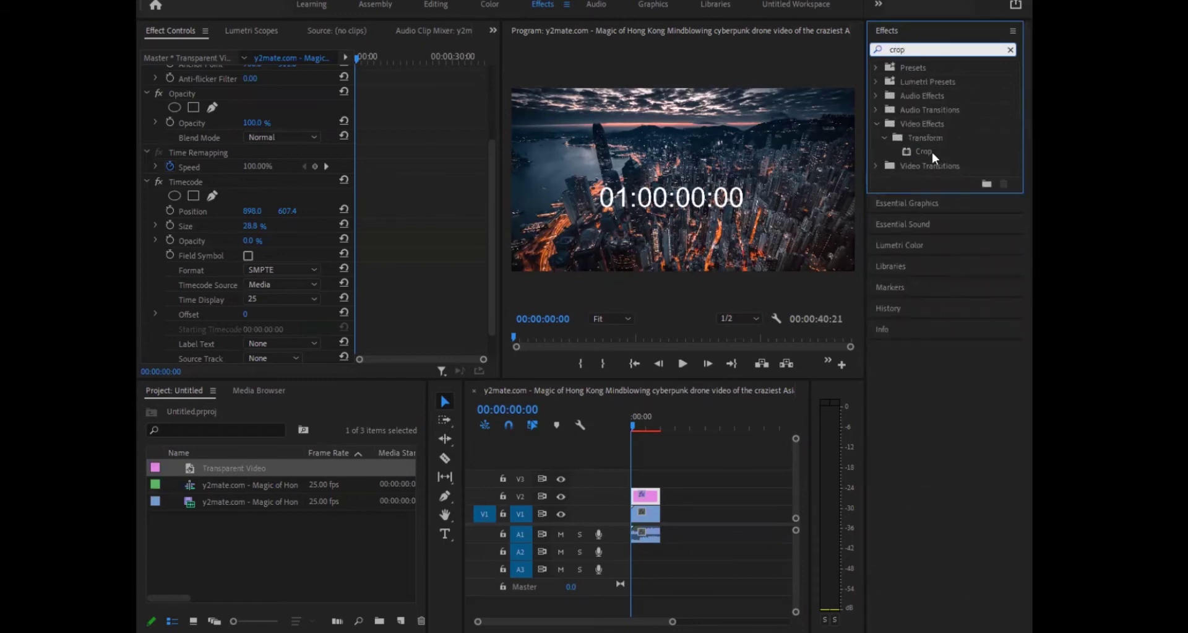
pyautogui.moveTo(918, 151); pyautogui.dragTo(641, 496)
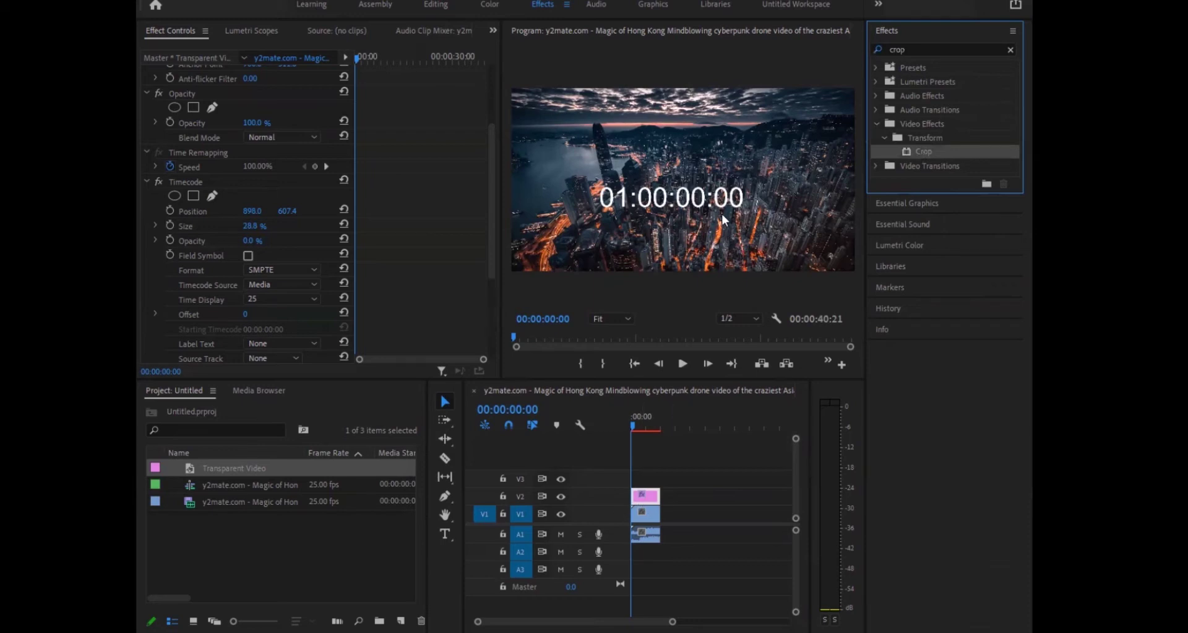
# Step: Crop the transparent video about 47.3 % from the left and 31.4 % from the right, leaving only the last two timecode pairs
pyautogui.scroll(-5, 179, 258)
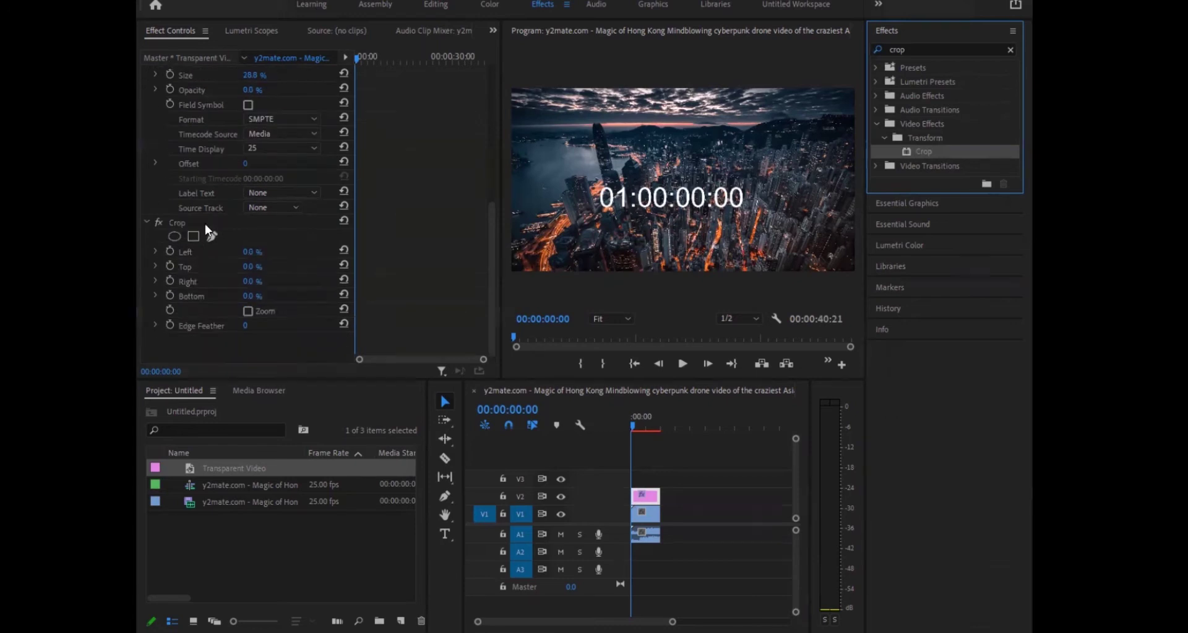
pyautogui.click(187, 222)
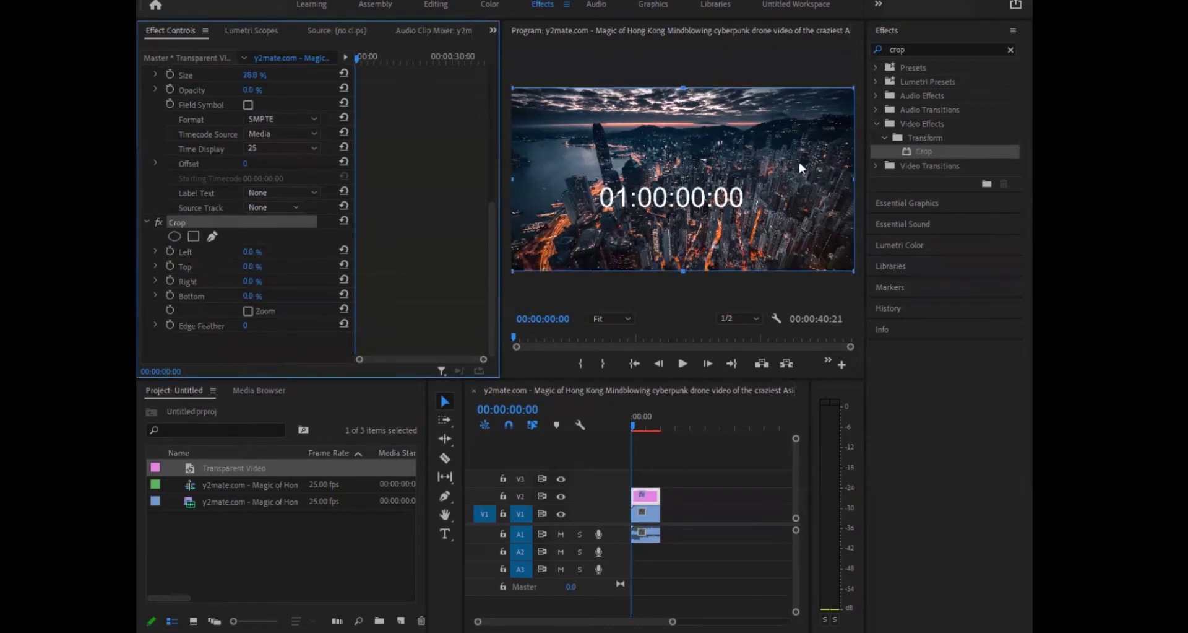
pyautogui.moveTo(518, 178); pyautogui.dragTo(675, 226)
pyautogui.moveTo(855, 179); pyautogui.dragTo(750, 189)
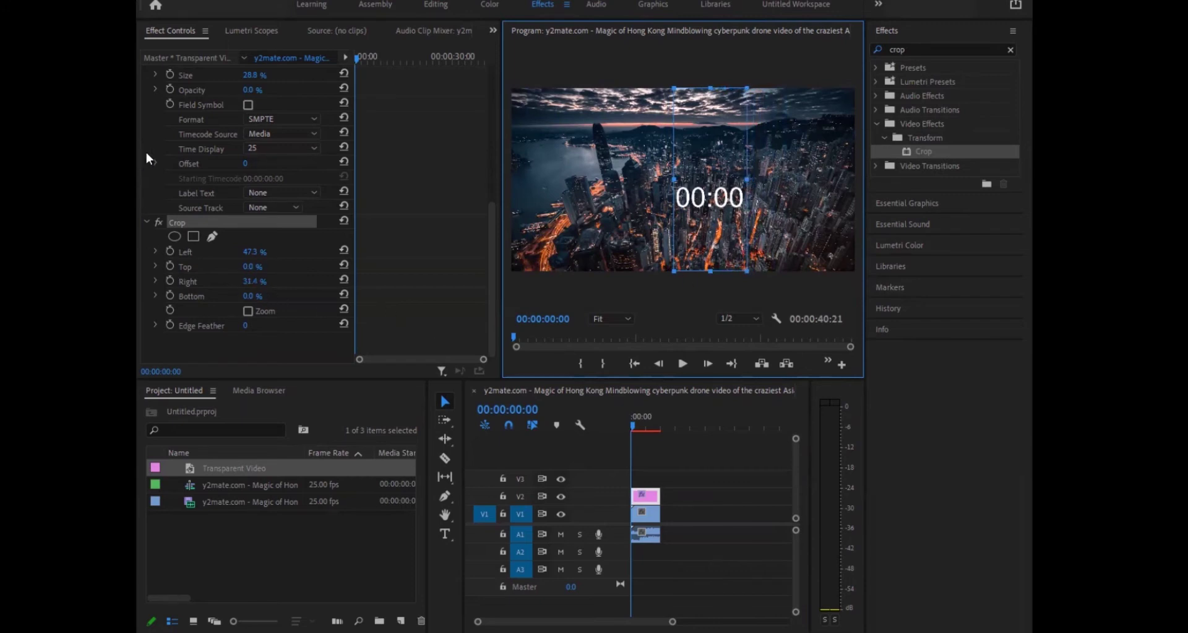
pyautogui.click(162, 179)
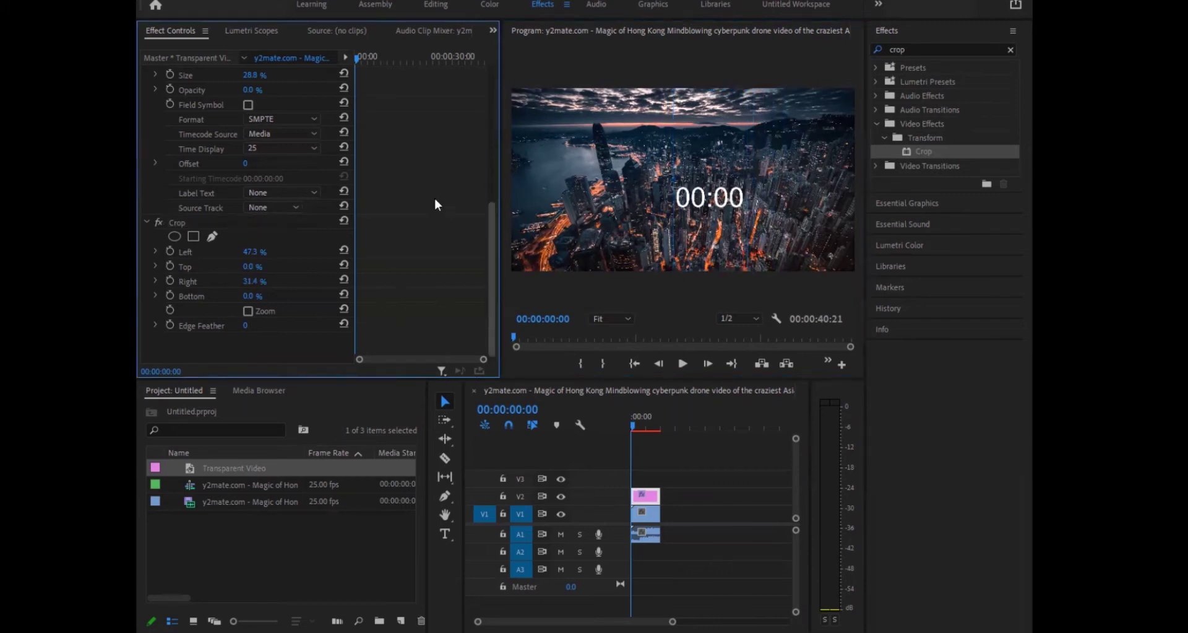
# Step: Reposition the transparent video clip to 696, 446 so the counter sits near the middle of the frame
pyautogui.scroll(5, 228, 176)
pyautogui.scroll(4, 251, 170)
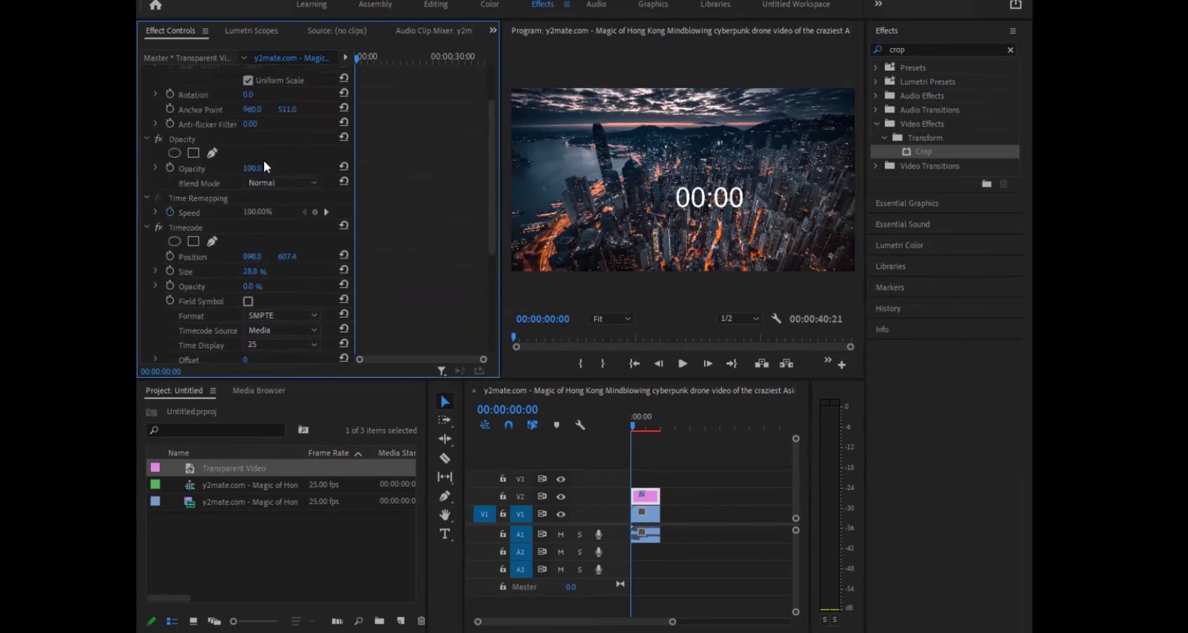
pyautogui.moveTo(253, 102); pyautogui.dragTo(211, 103)
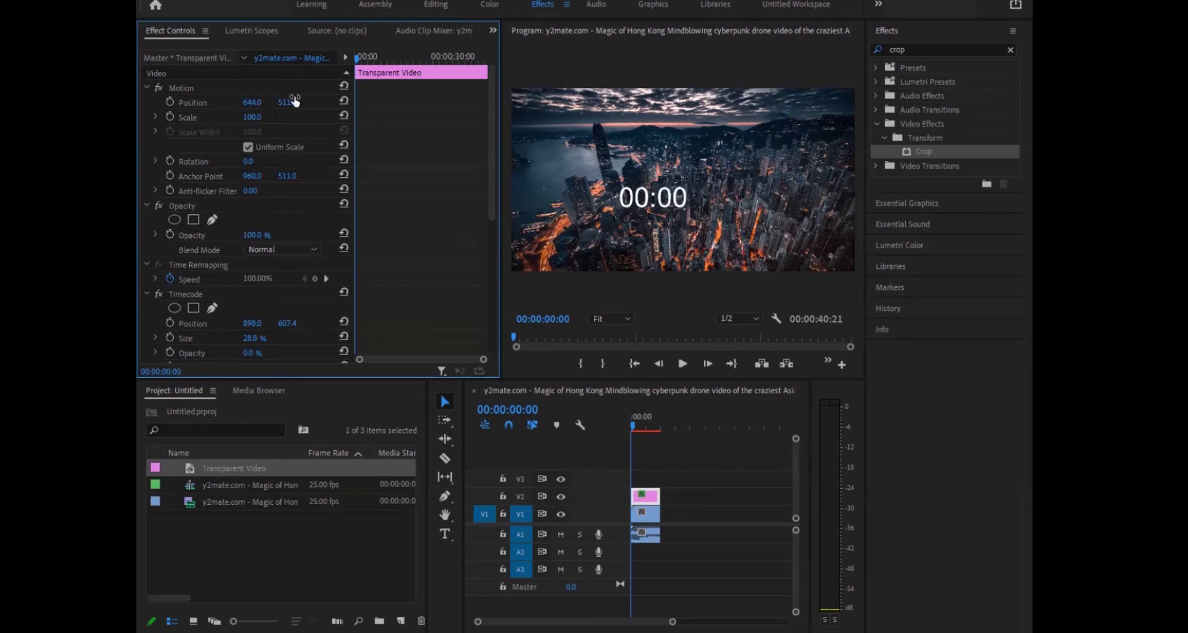
pyautogui.moveTo(297, 101)
pyautogui.mouseDown()
pyautogui.moveTo(316, 101)
pyautogui.moveTo(272, 106)
pyautogui.moveTo(255, 136)
pyautogui.moveTo(270, 104)
pyautogui.moveTo(291, 104)
pyautogui.mouseUp()
# Step: Play the sequence briefly to check the running counter, and move the playhead to 00:00:49:24, past the end of the clips
pyautogui.click(692, 362)
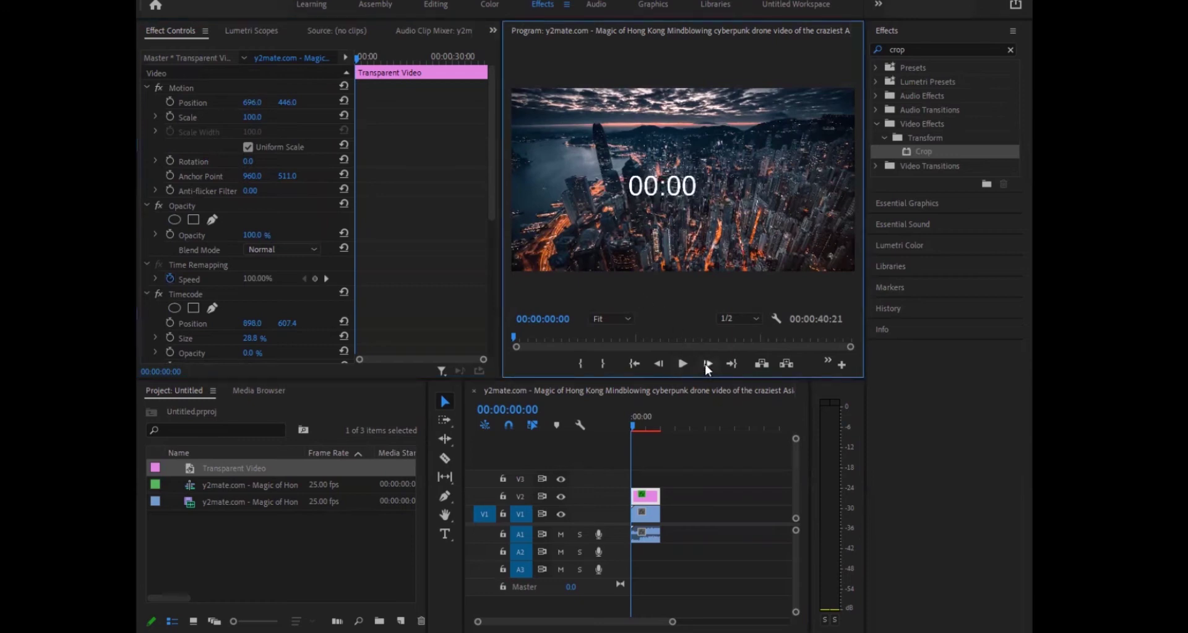
pyautogui.click(683, 363)
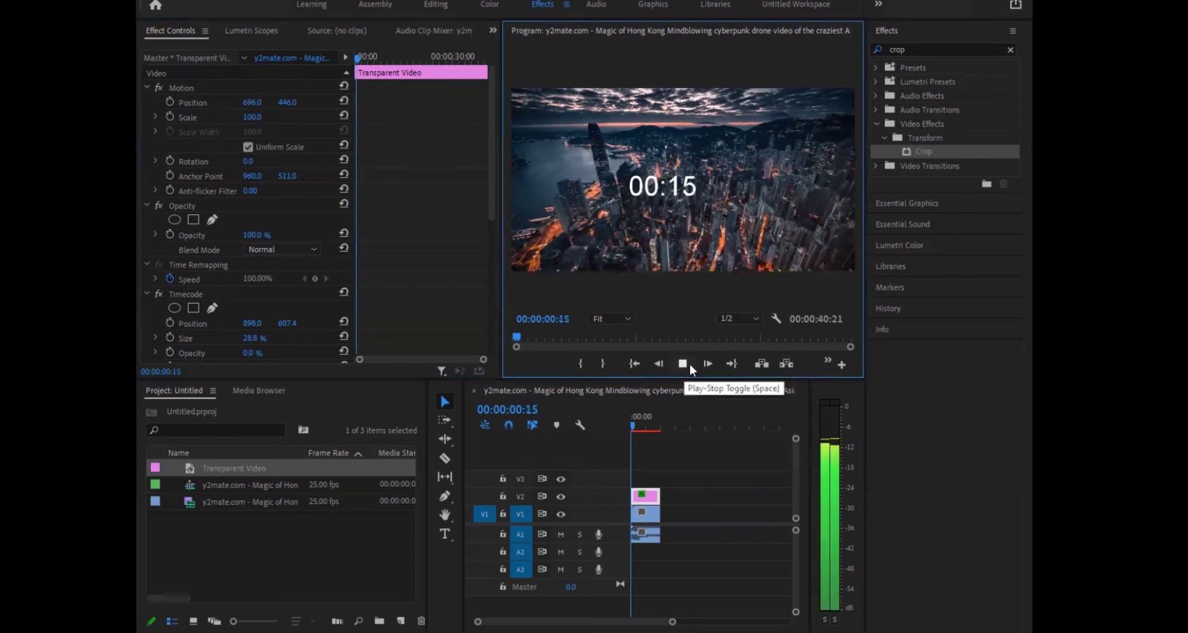
pyautogui.click(688, 362)
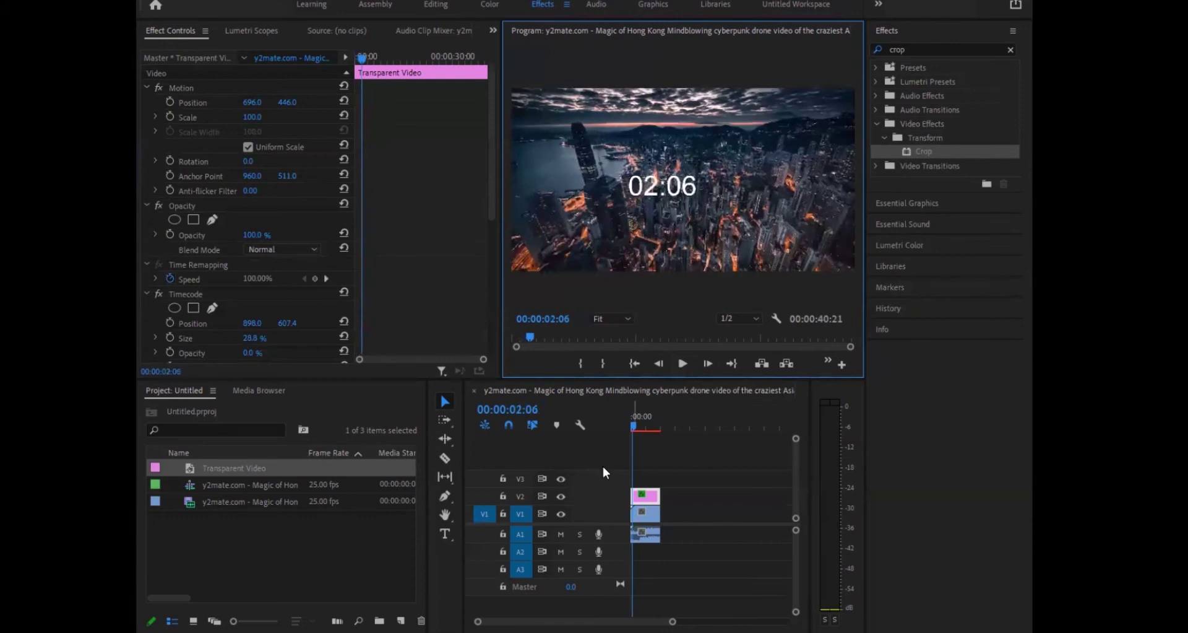
pyautogui.moveTo(633, 447); pyautogui.dragTo(667, 447)
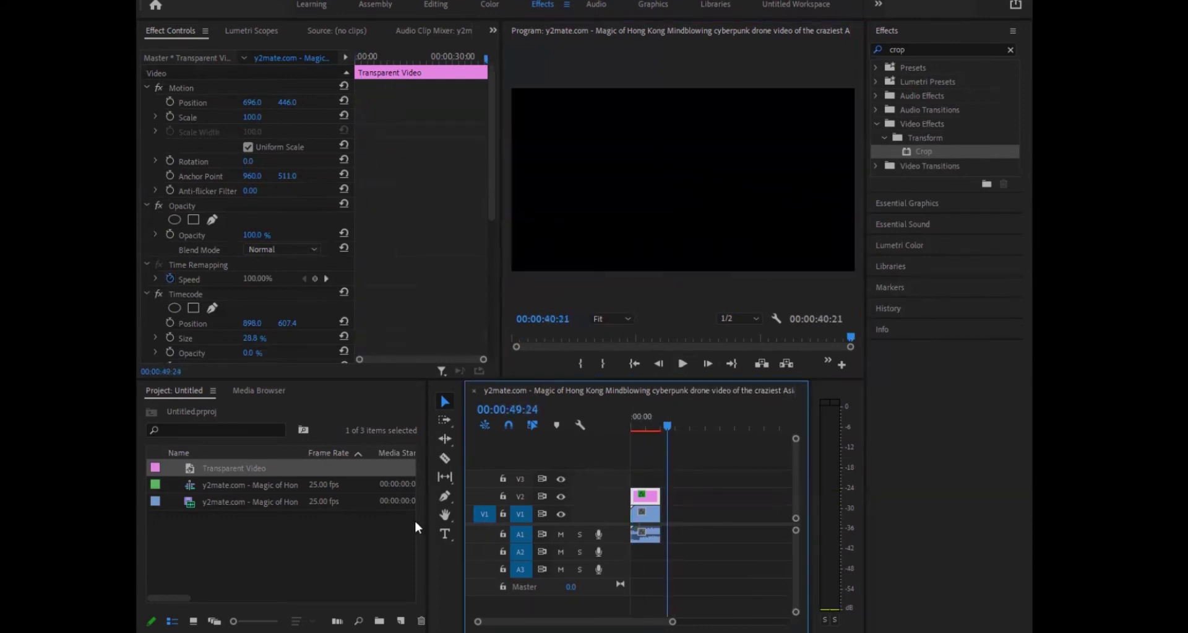
pyautogui.click(401, 621)
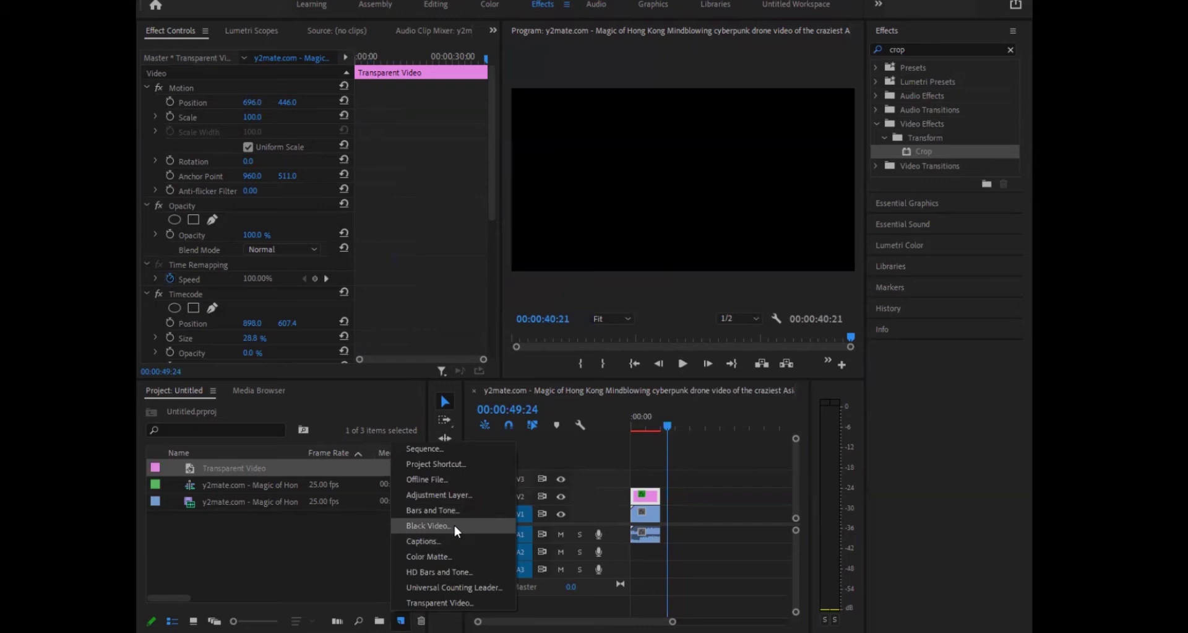
pyautogui.press('Return')
pyautogui.click(697, 236)
# Step: Create a 1920 x 1022 black video at 25 fps and place it on V1 beyond the existing clips
pyautogui.click(400, 620)
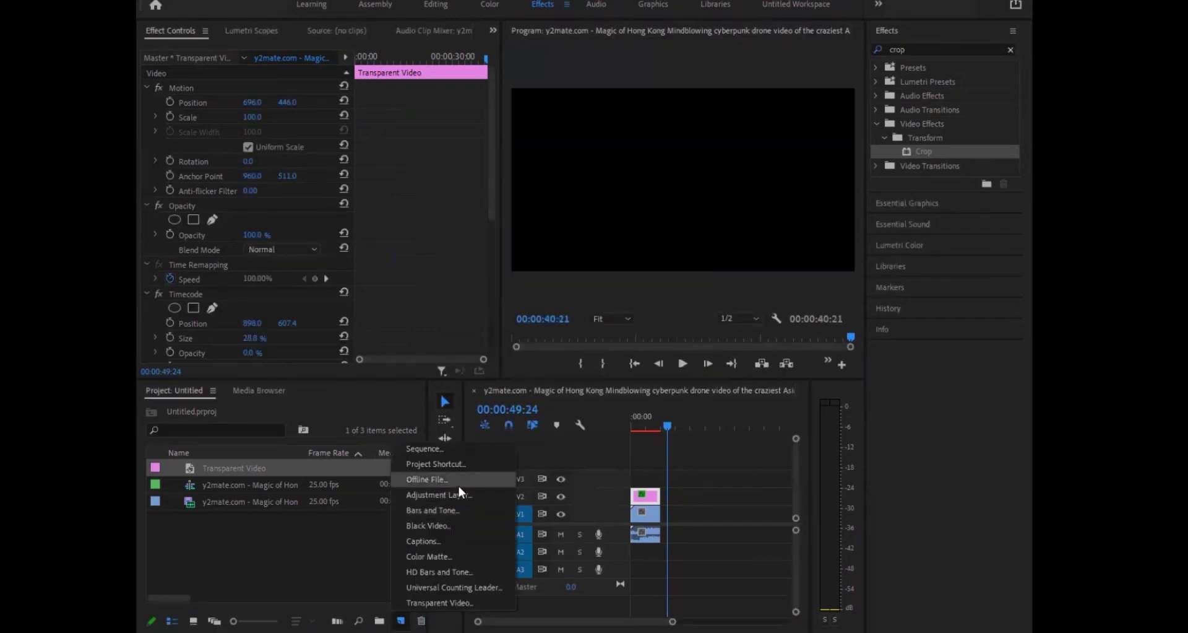
pyautogui.click(464, 528)
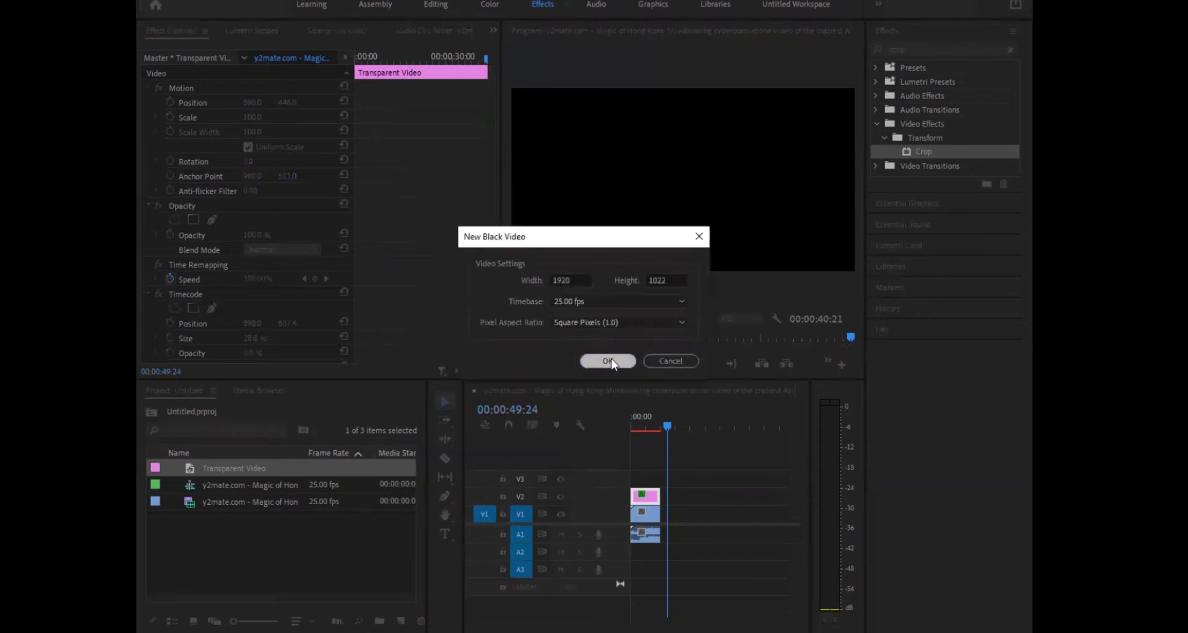
pyautogui.click(609, 361)
pyautogui.click(305, 463)
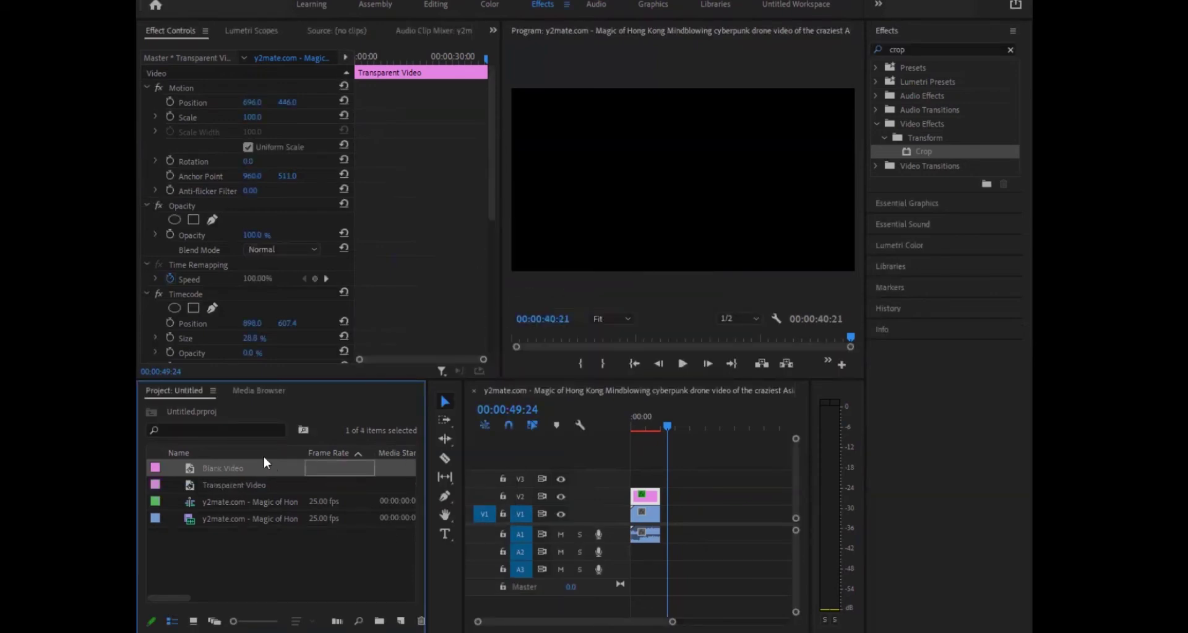
pyautogui.moveTo(212, 466); pyautogui.dragTo(696, 507)
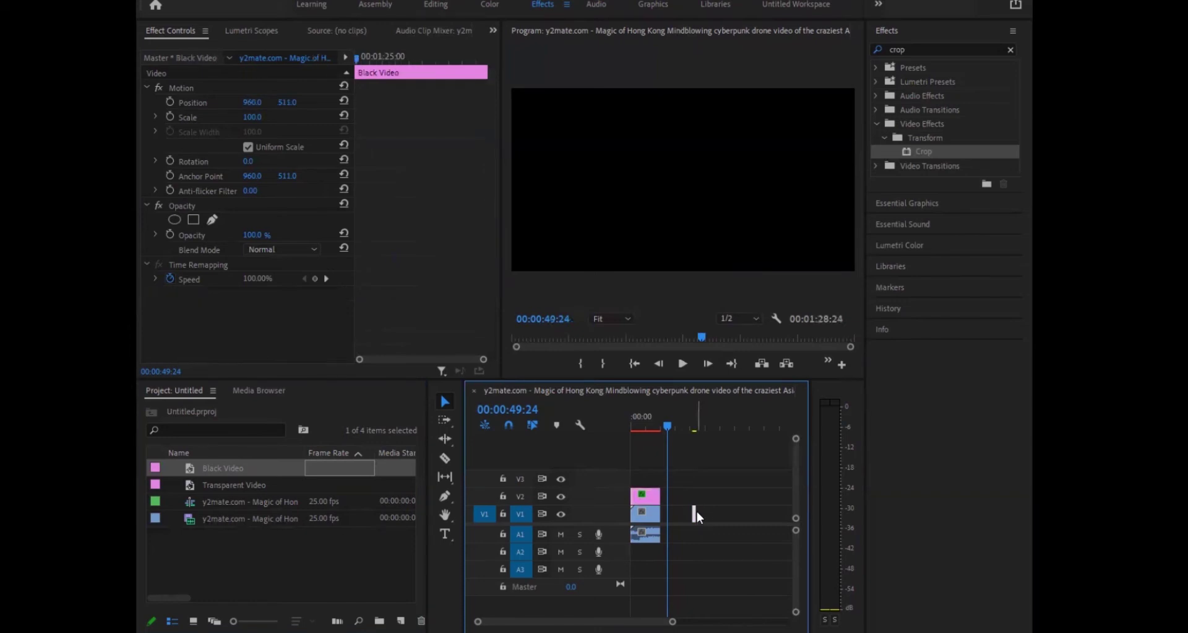
# Step: Match the black video's length to the drone clip, keeping it on V1, and move the playhead to 00:01:31:12 near its start
pyautogui.moveTo(695, 512); pyautogui.dragTo(731, 512)
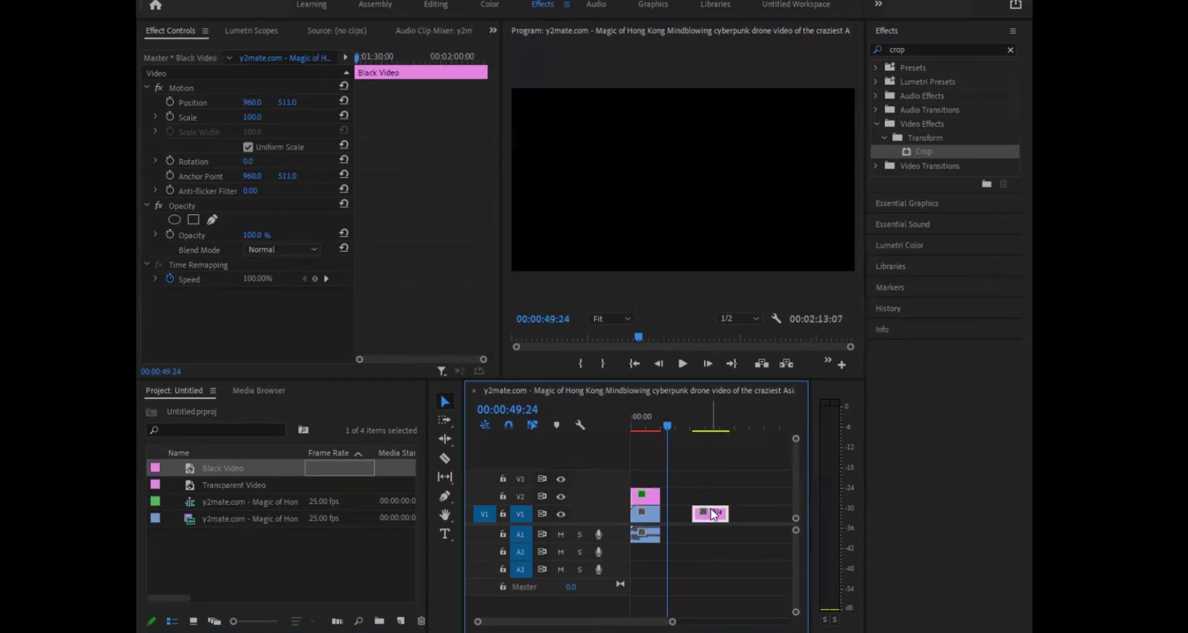
pyautogui.moveTo(660, 482); pyautogui.dragTo(643, 480)
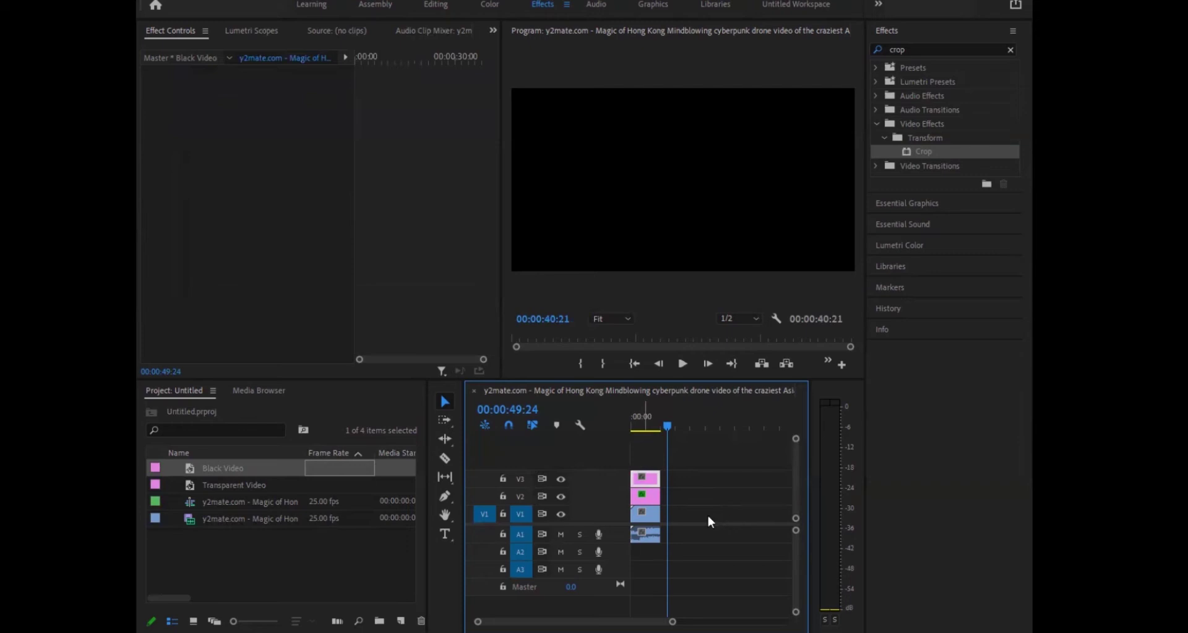
pyautogui.hotkey('ctrl', 'z')
pyautogui.moveTo(667, 450); pyautogui.dragTo(698, 454)
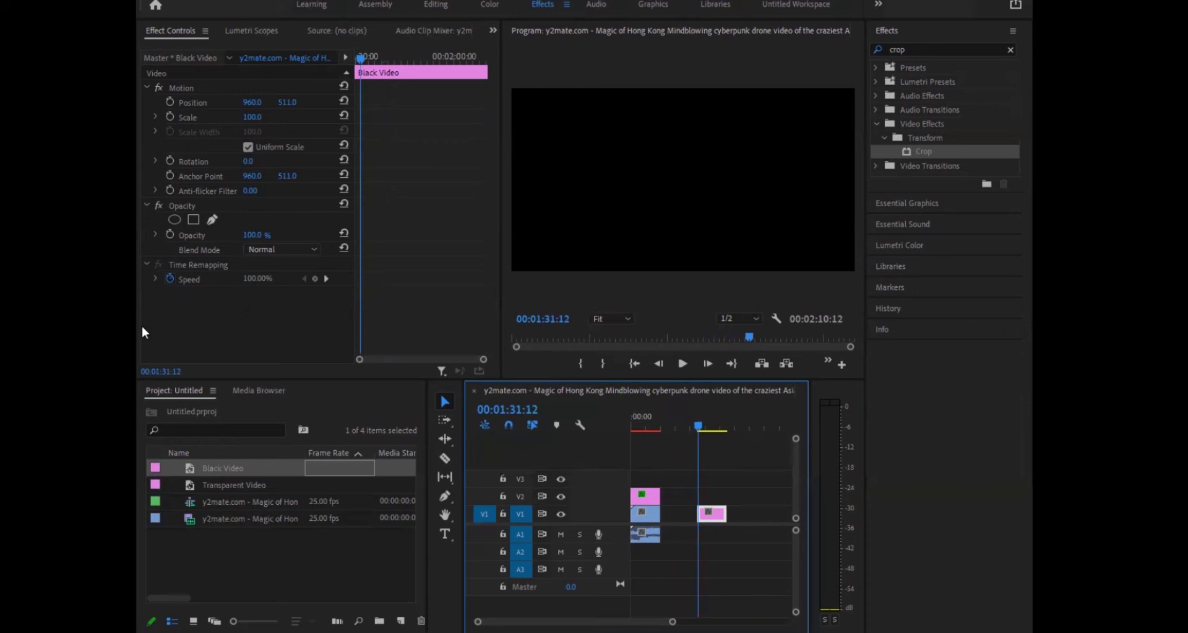
# Step: Draw a large, nearly circular shape with the Ellipse tool over the black video and move it to about 843, 541 in the frame
pyautogui.click(938, 44)
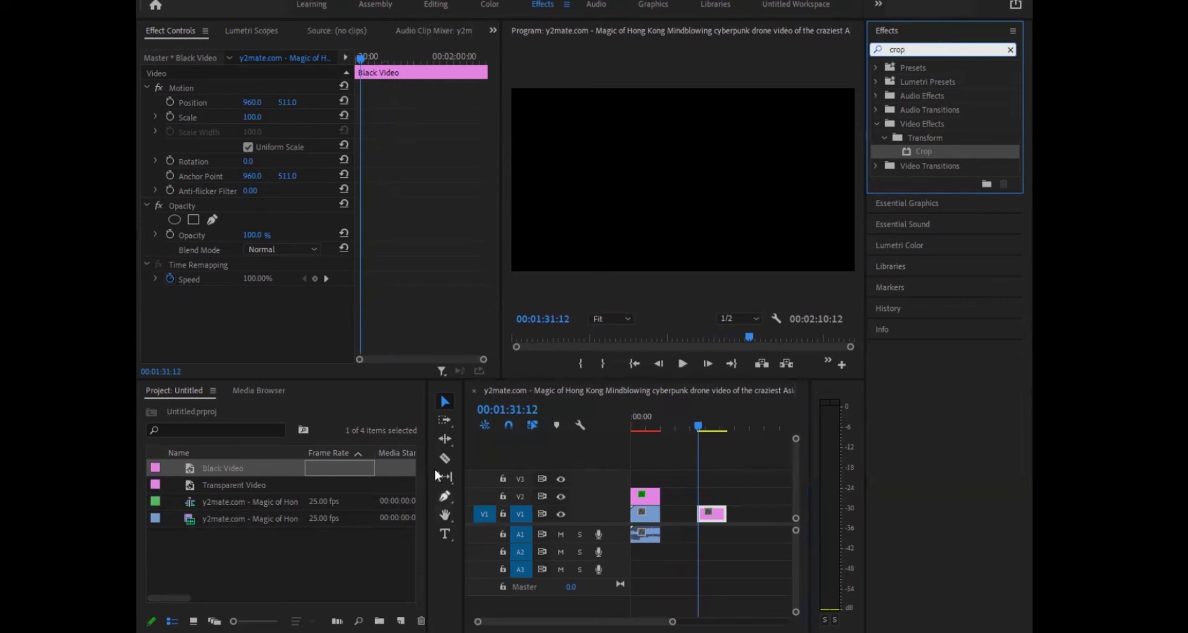
pyautogui.click(445, 496)
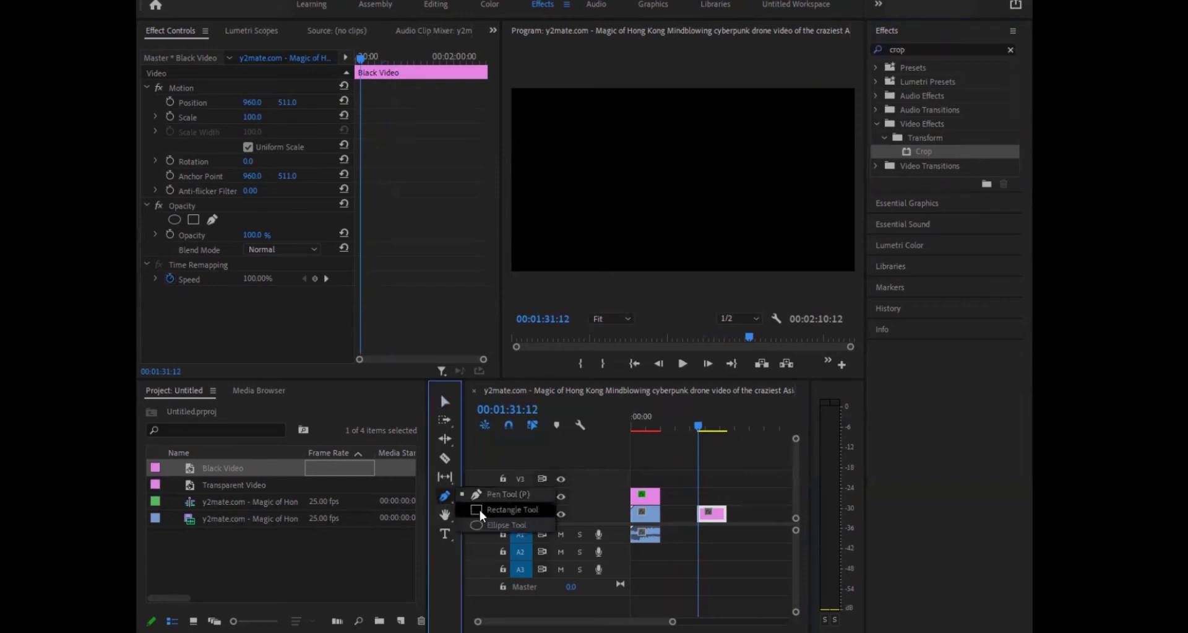
pyautogui.click(495, 530)
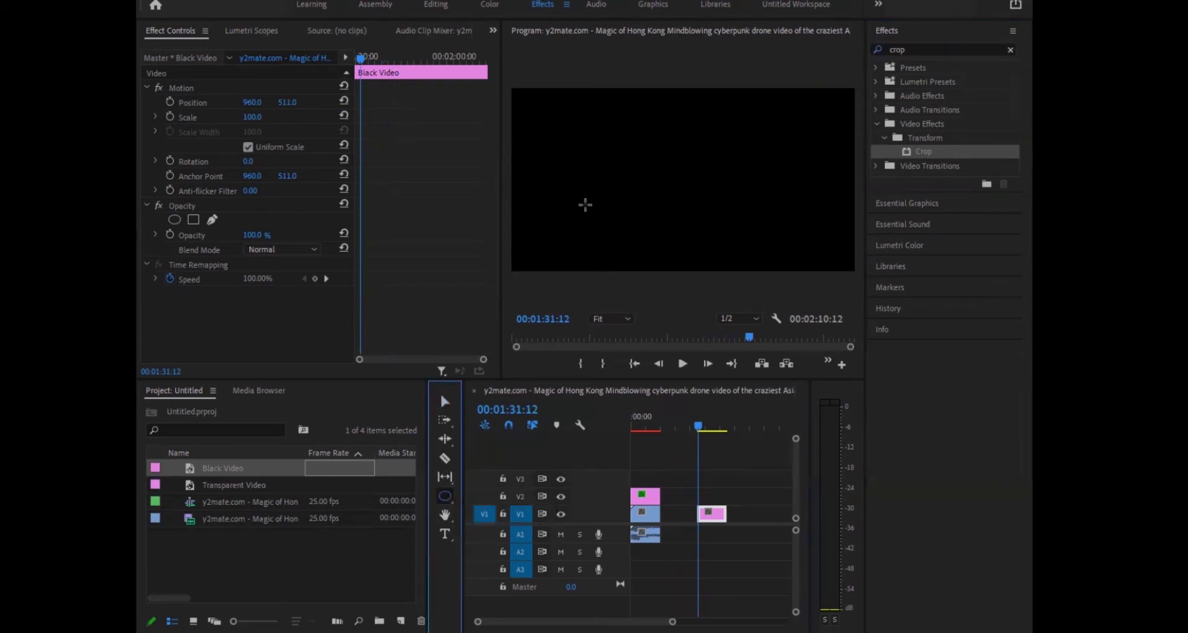
pyautogui.moveTo(588, 147); pyautogui.dragTo(728, 279)
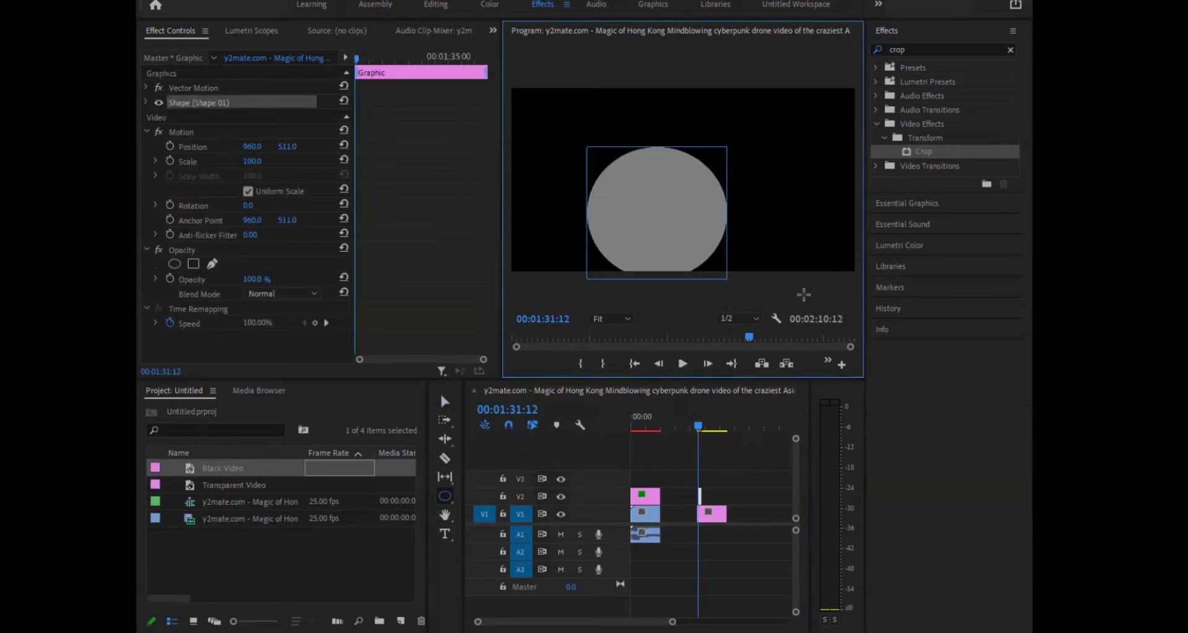
pyautogui.click(446, 405)
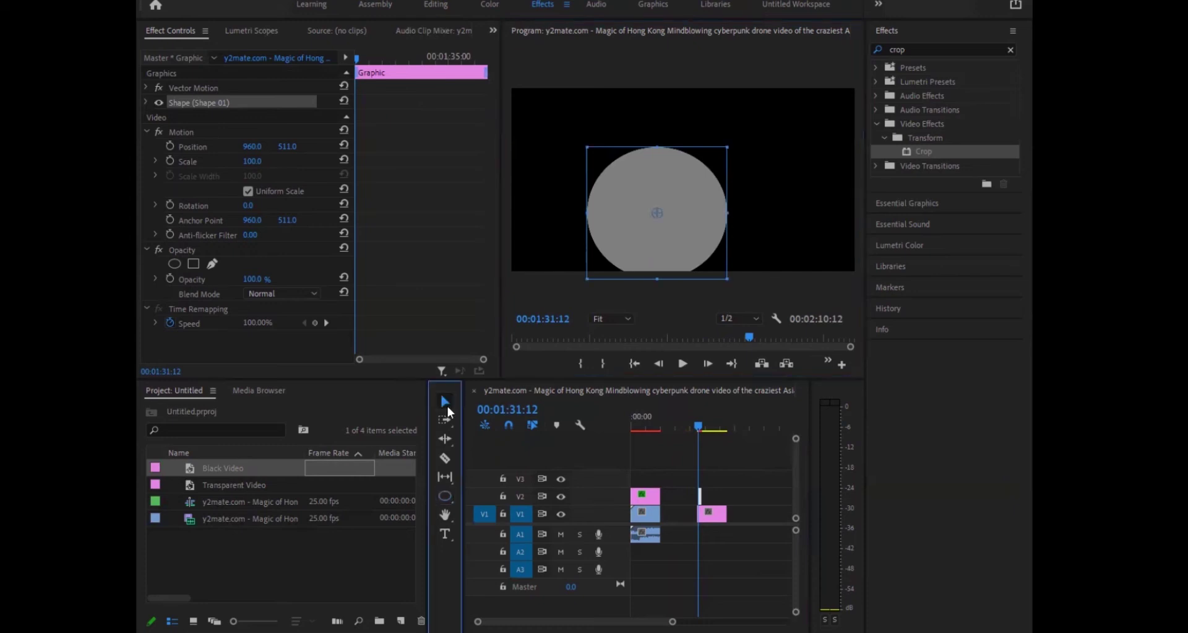
pyautogui.moveTo(665, 192)
pyautogui.mouseDown()
pyautogui.moveTo(669, 156)
pyautogui.moveTo(670, 171)
pyautogui.mouseUp()
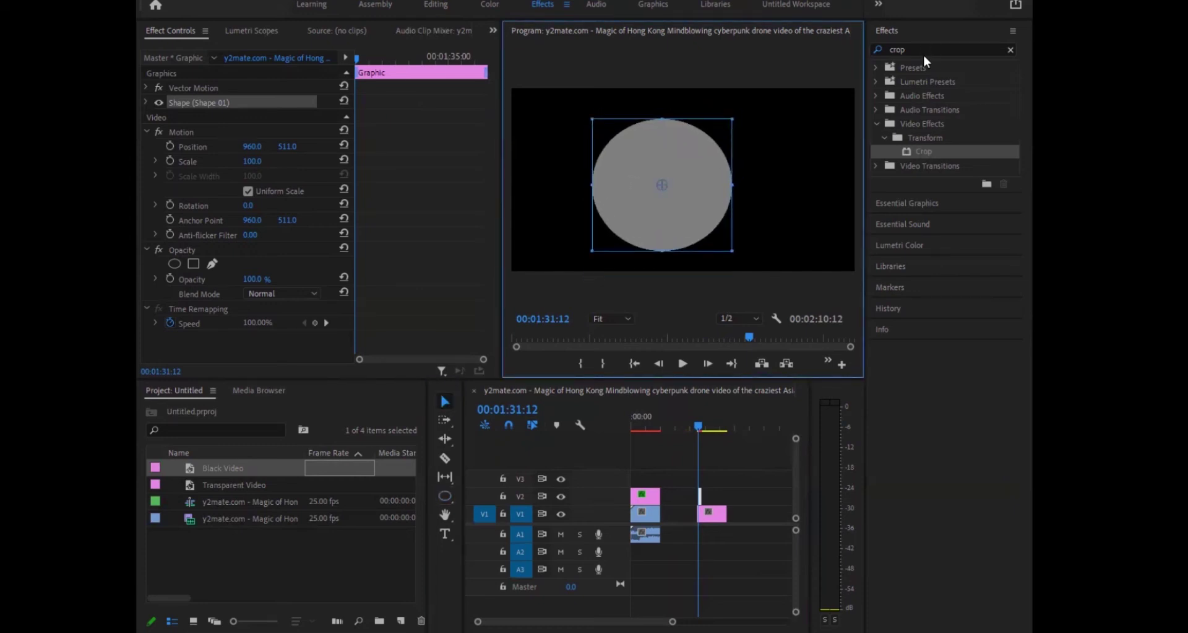
# Step: Turn off the ellipse's fill, enable its stroke and colour the stroke yellow (FFF600)
pyautogui.click(971, 202)
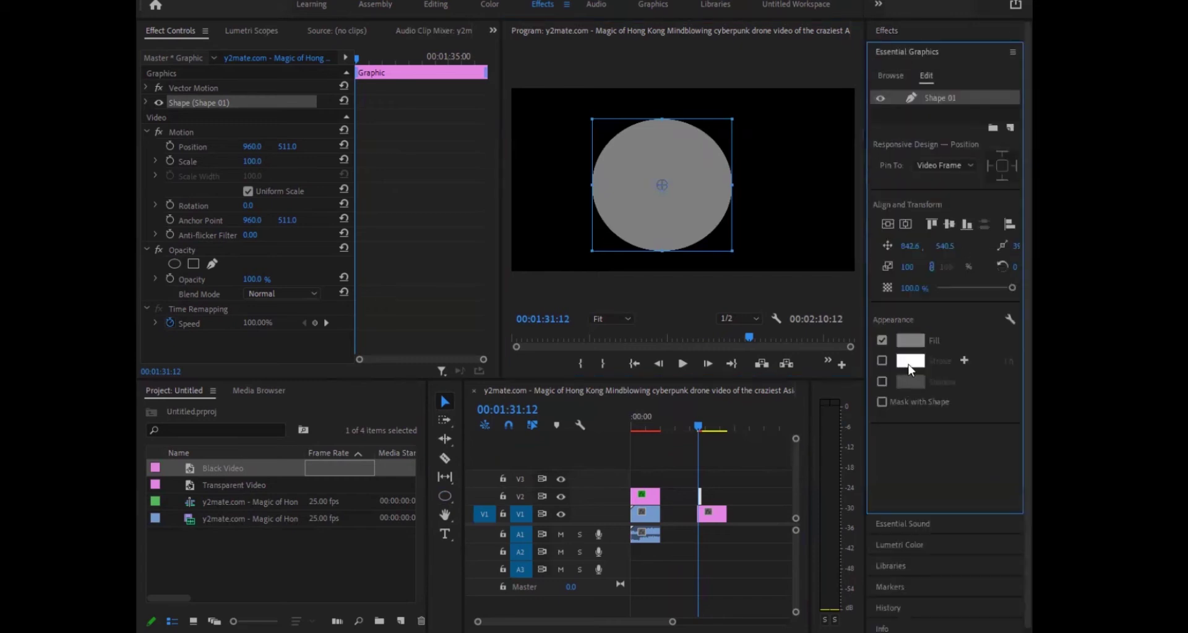
pyautogui.click(882, 340)
pyautogui.click(884, 361)
pyautogui.click(911, 366)
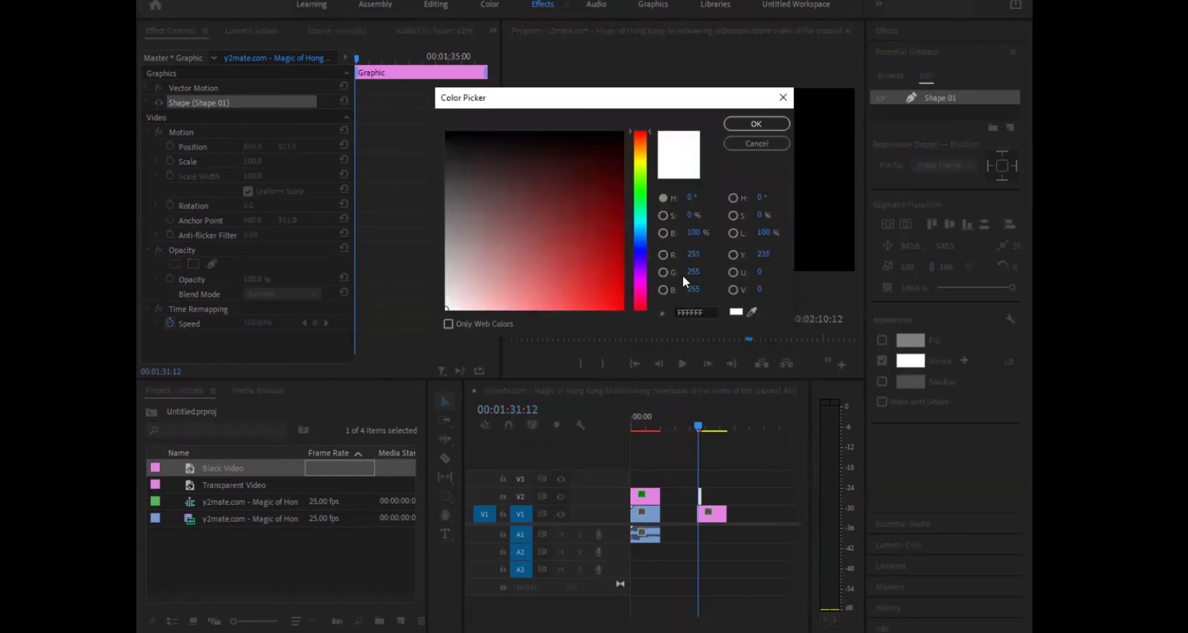
pyautogui.moveTo(607, 215)
pyautogui.mouseDown()
pyautogui.moveTo(625, 340)
pyautogui.moveTo(604, 325)
pyautogui.moveTo(609, 296)
pyautogui.mouseUp()
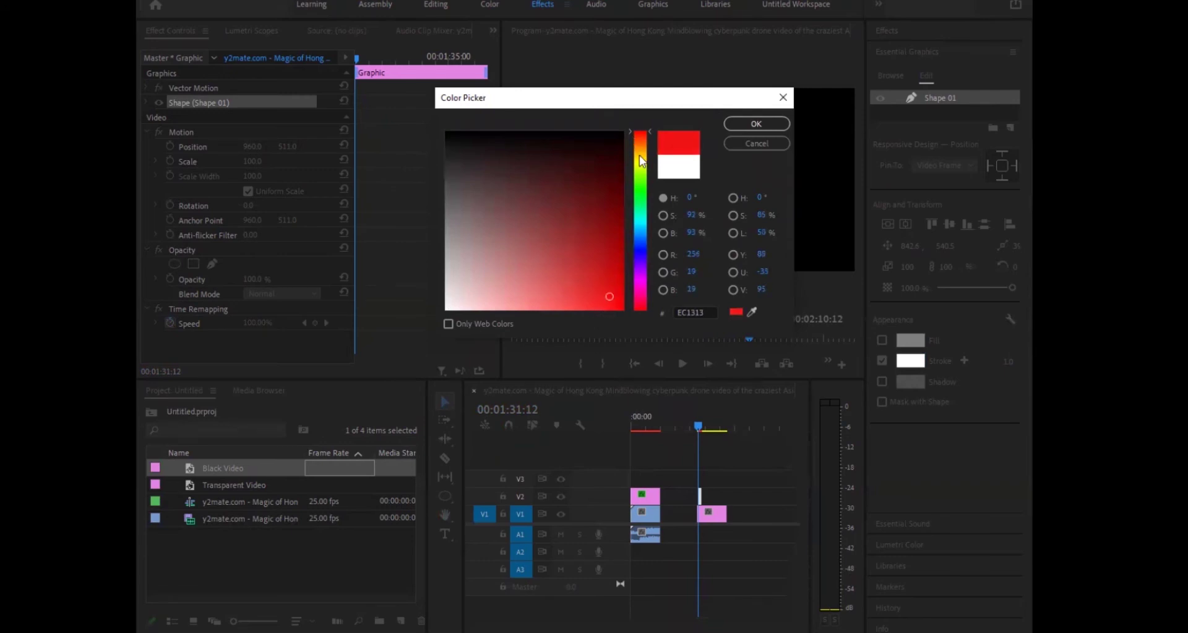
pyautogui.click(642, 161)
pyautogui.moveTo(611, 240)
pyautogui.mouseDown()
pyautogui.moveTo(610, 265)
pyautogui.moveTo(640, 319)
pyautogui.mouseUp()
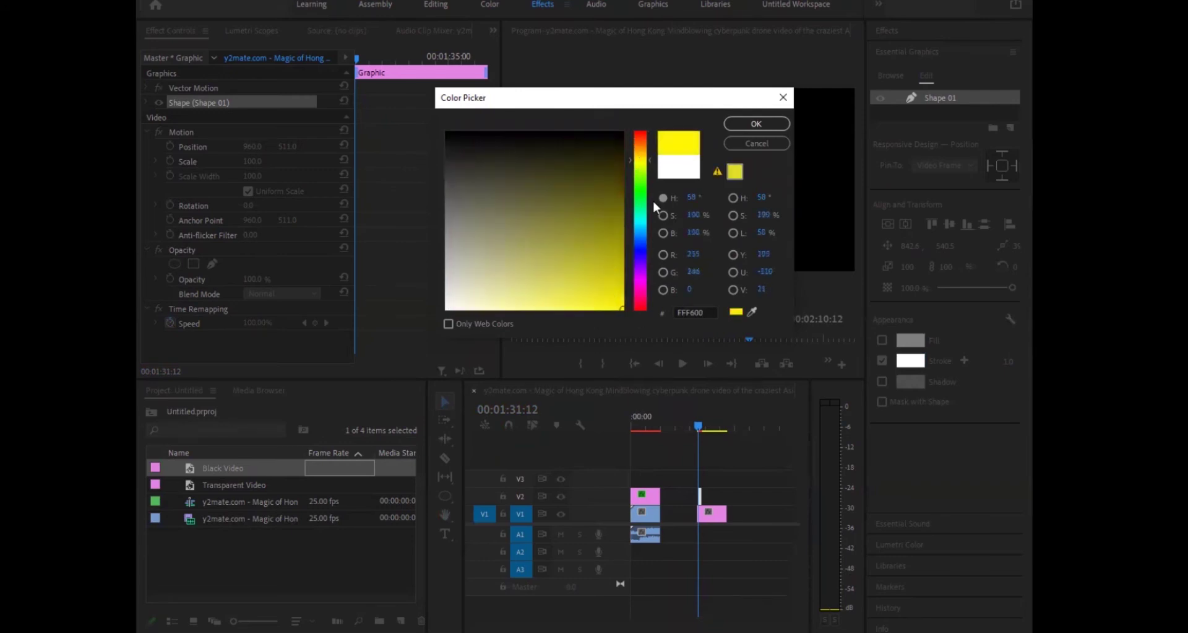
pyautogui.click(756, 124)
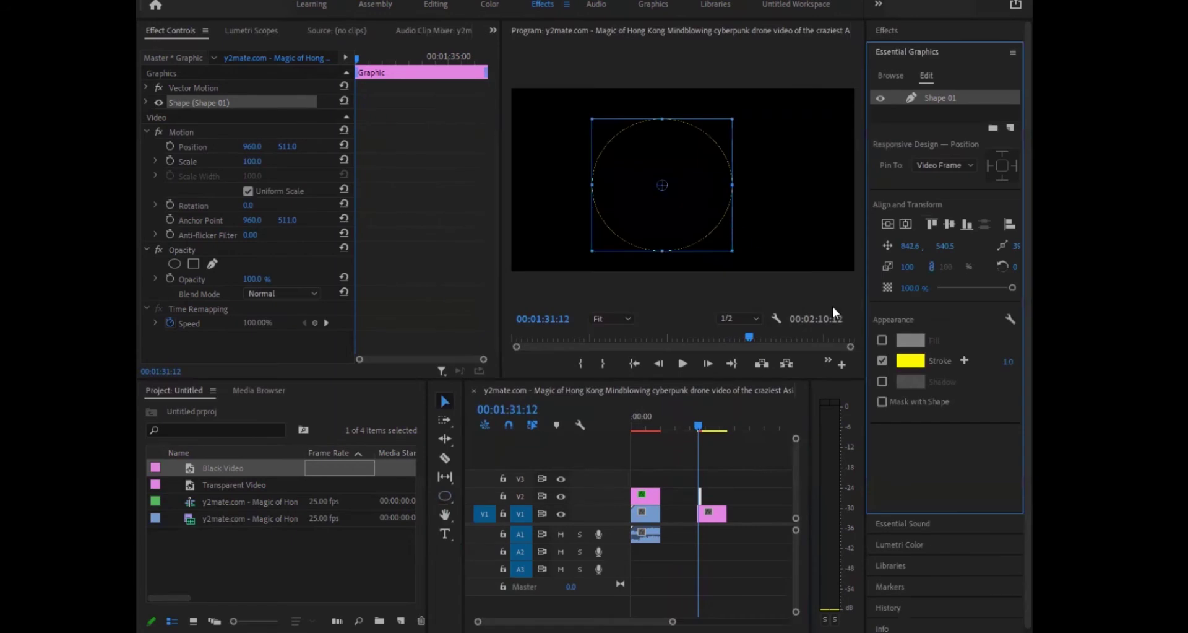
# Step: Set the yellow ring's stroke width to 52 and centre the ring horizontally and vertically in the frame
pyautogui.write('5')
pyautogui.press('Return')
pyautogui.moveTo(1008, 361)
pyautogui.mouseDown()
pyautogui.moveTo(1052, 361)
pyautogui.moveTo(990, 361)
pyautogui.moveTo(1022, 361)
pyautogui.mouseUp()
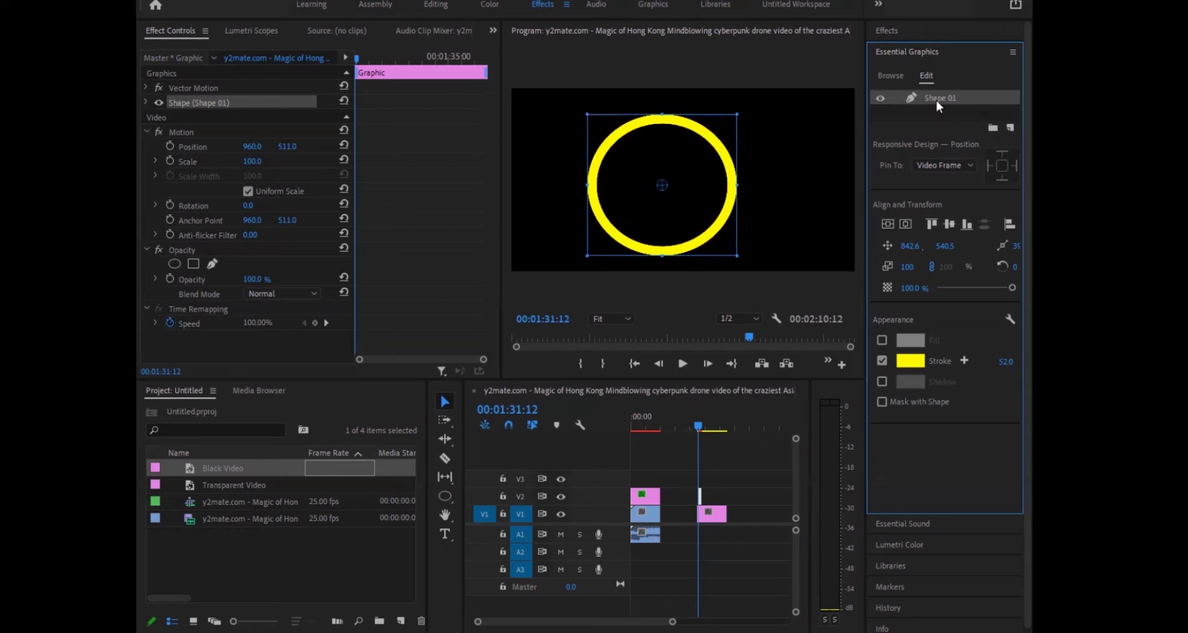
pyautogui.click(885, 222)
pyautogui.click(906, 224)
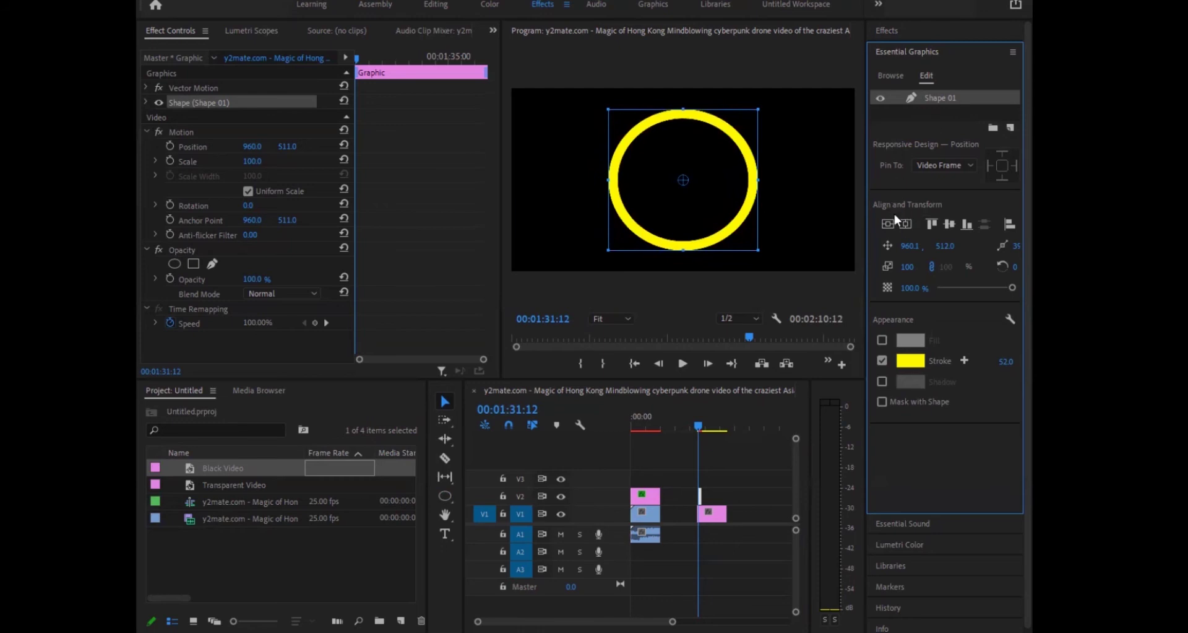
# Step: Duplicate the Shape 01 layer and rename the lower of the two layers Shape 02
pyautogui.rightClick(926, 100)
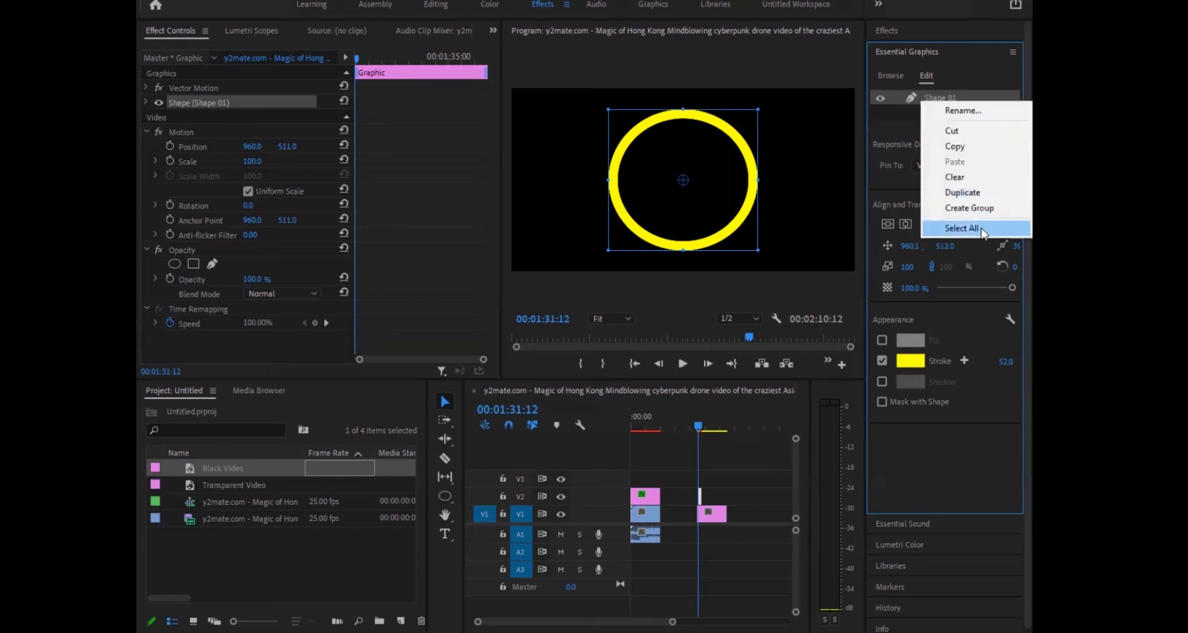
pyautogui.click(963, 193)
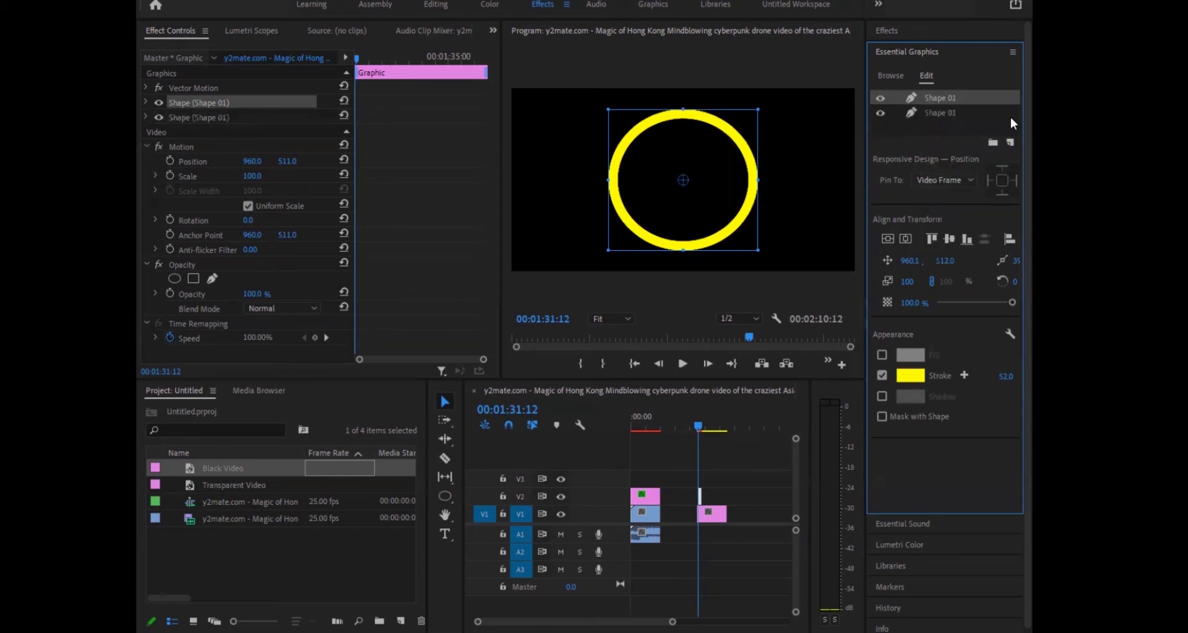
pyautogui.click(957, 113)
pyautogui.click(956, 111)
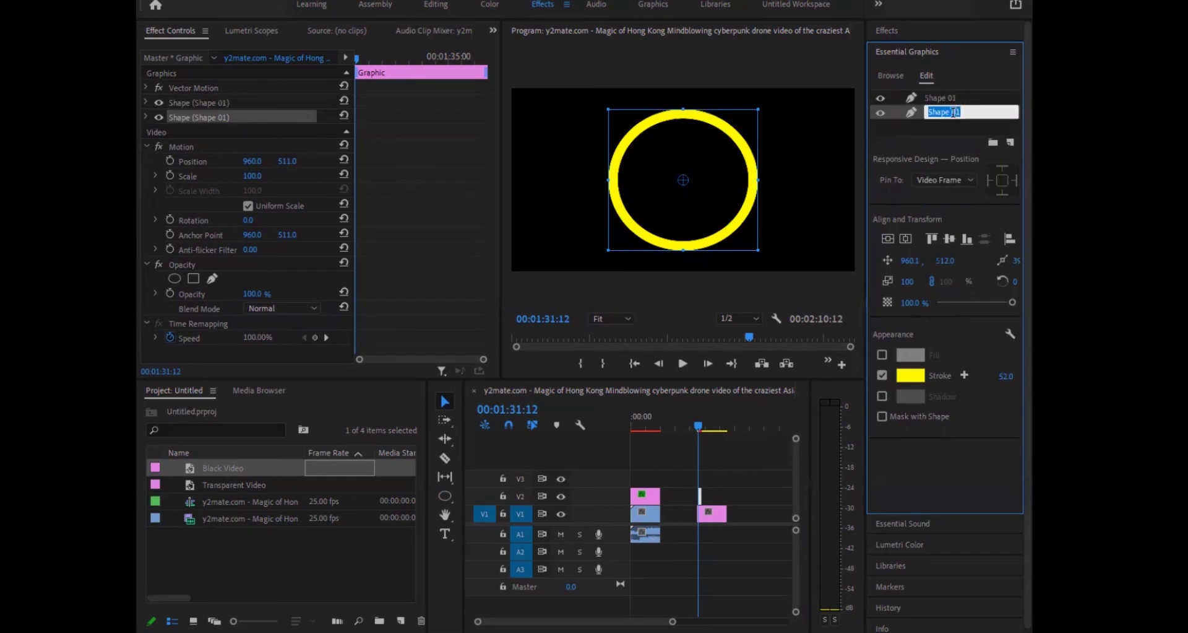
pyautogui.click(967, 113)
pyautogui.press('BackSpace')
pyautogui.write('2')
pyautogui.press('Return')
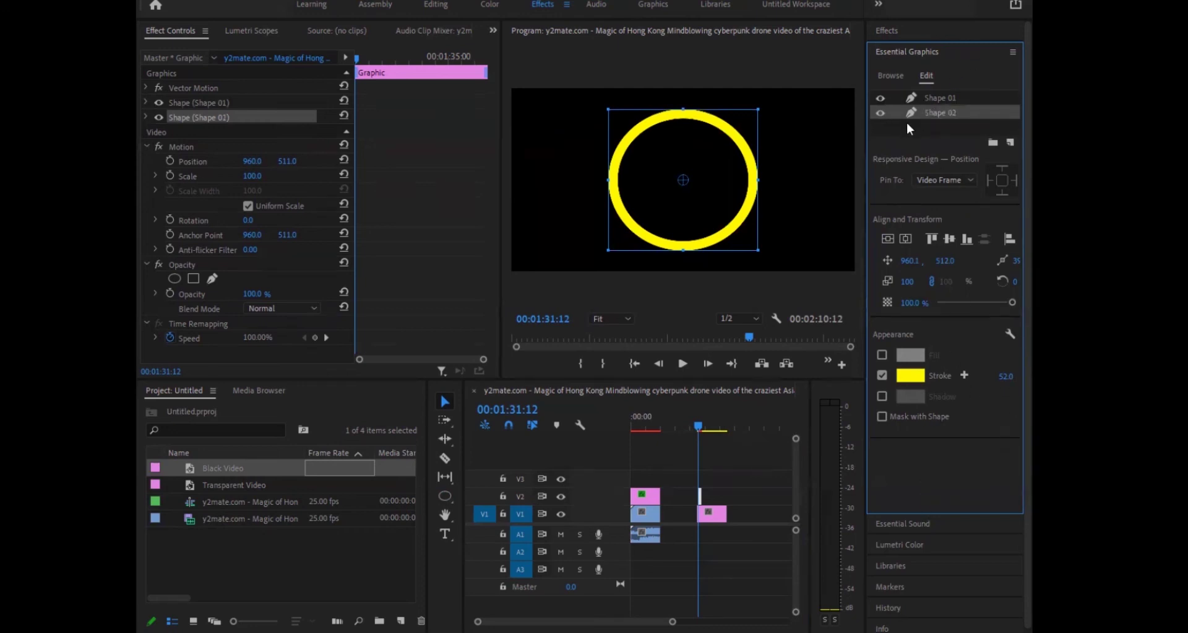
# Step: Change the Shape 02 stroke to bright cyan and set its scale to 90 so it forms an inner ring
pyautogui.click(915, 376)
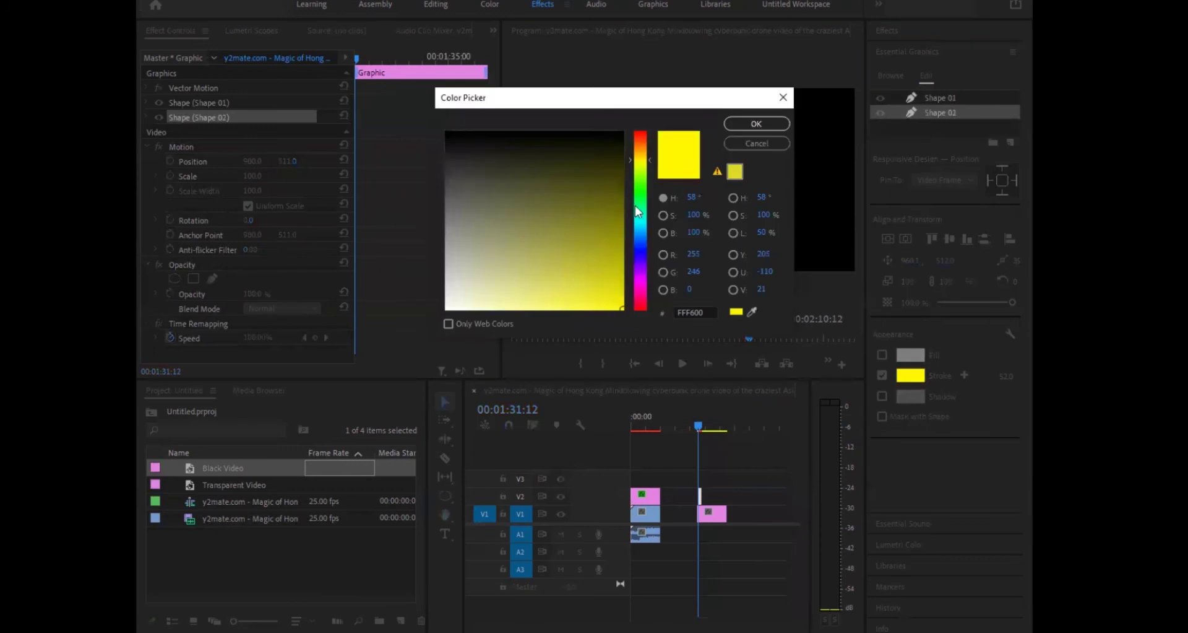
pyautogui.click(637, 223)
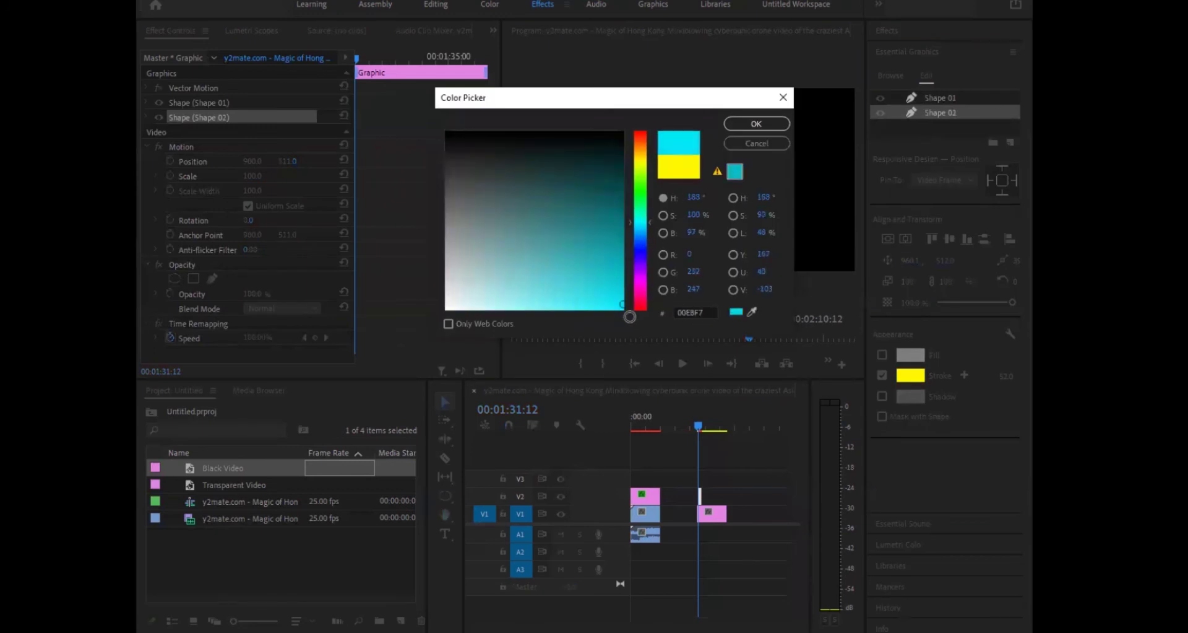
pyautogui.click(741, 123)
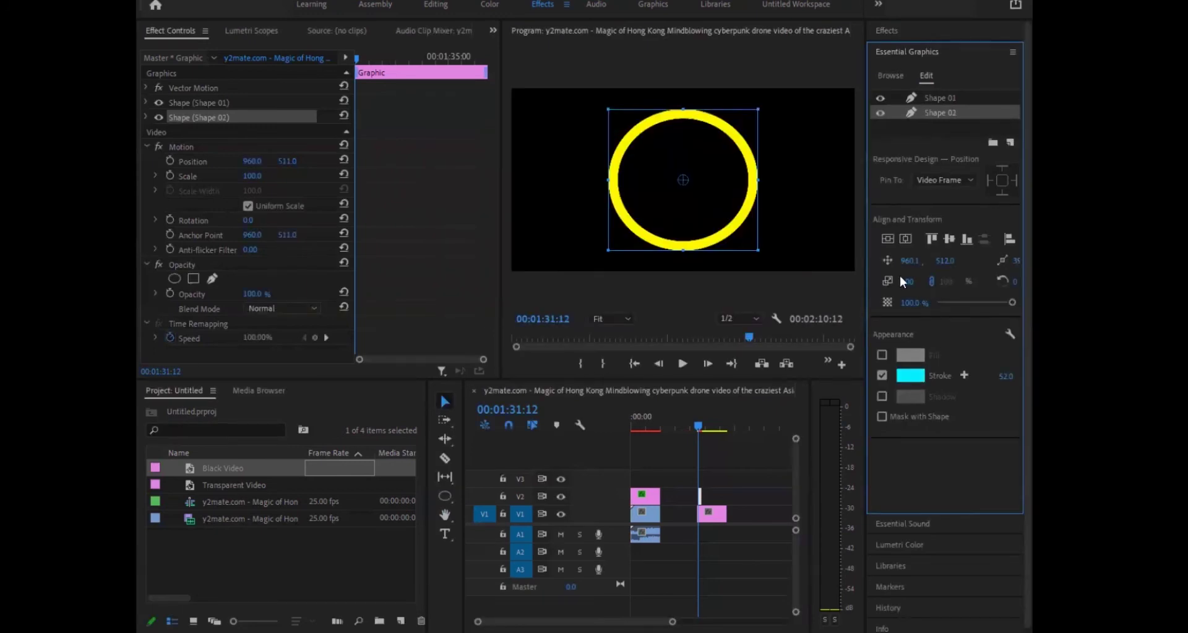
pyautogui.click(912, 281)
pyautogui.press('BackSpace')
pyautogui.write('90')
pyautogui.click(966, 472)
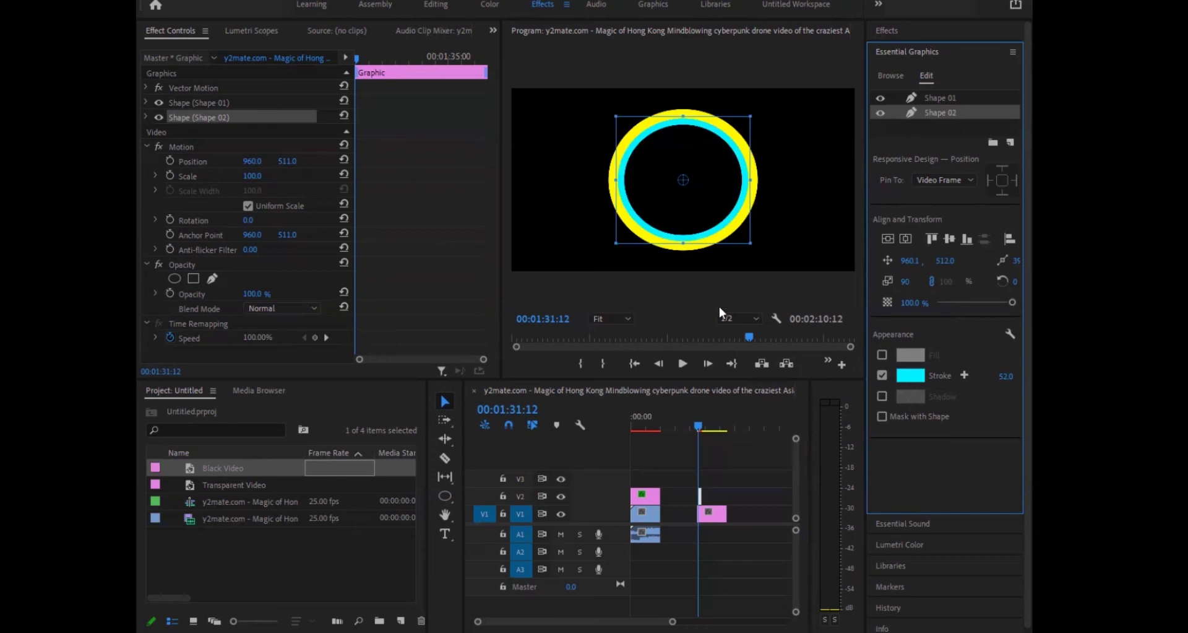
# Step: Extend the ring graphic clip on V2 to end together with the black video on V1
pyautogui.click(762, 451)
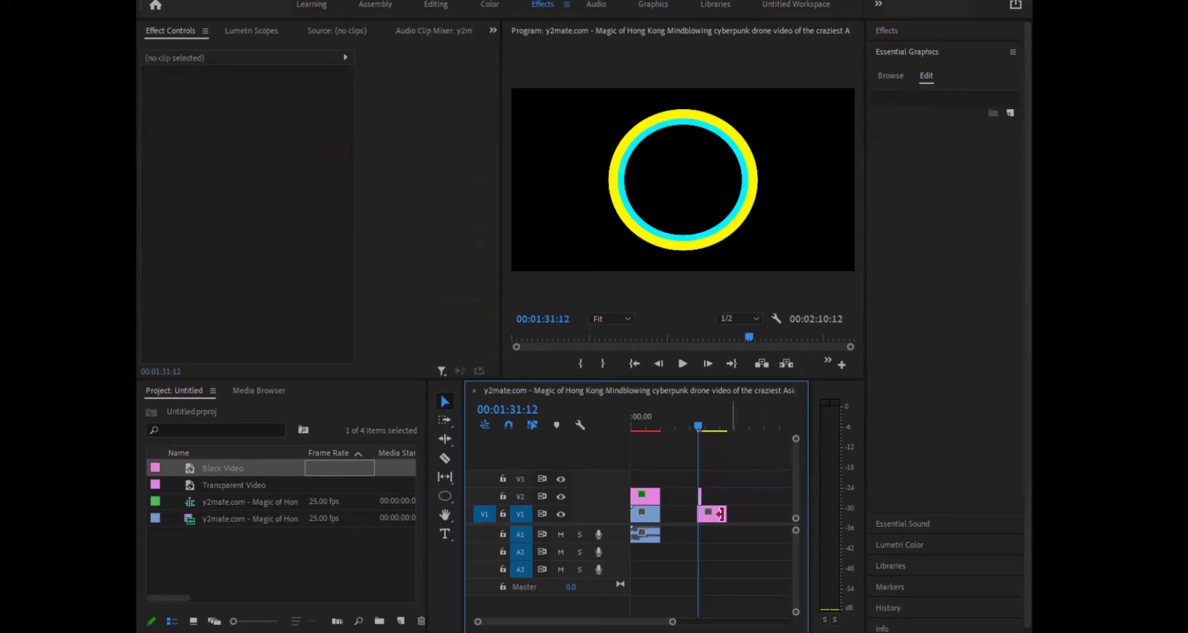
pyautogui.moveTo(707, 496)
pyautogui.mouseDown()
pyautogui.moveTo(739, 495)
pyautogui.moveTo(728, 495)
pyautogui.mouseUp()
pyautogui.click(920, 52)
pyautogui.moveTo(699, 494); pyautogui.dragTo(699, 494)
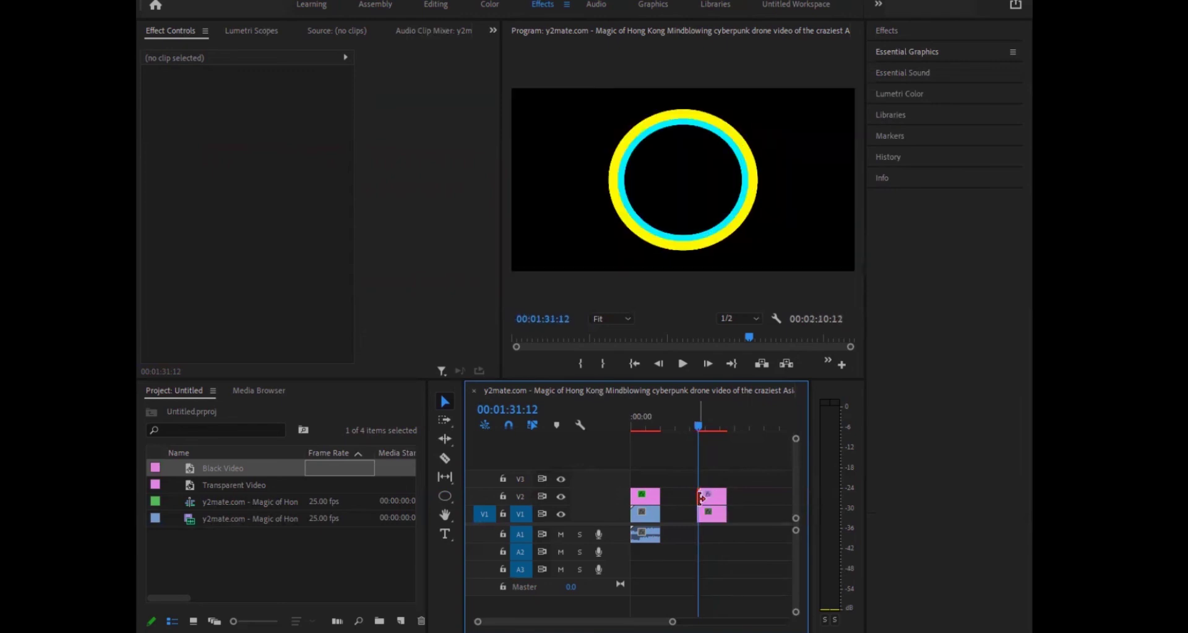
# Step: Search the effects for "rad" and apply the Radial Wipe video effect to the ring graphic clip on V2
pyautogui.click(944, 31)
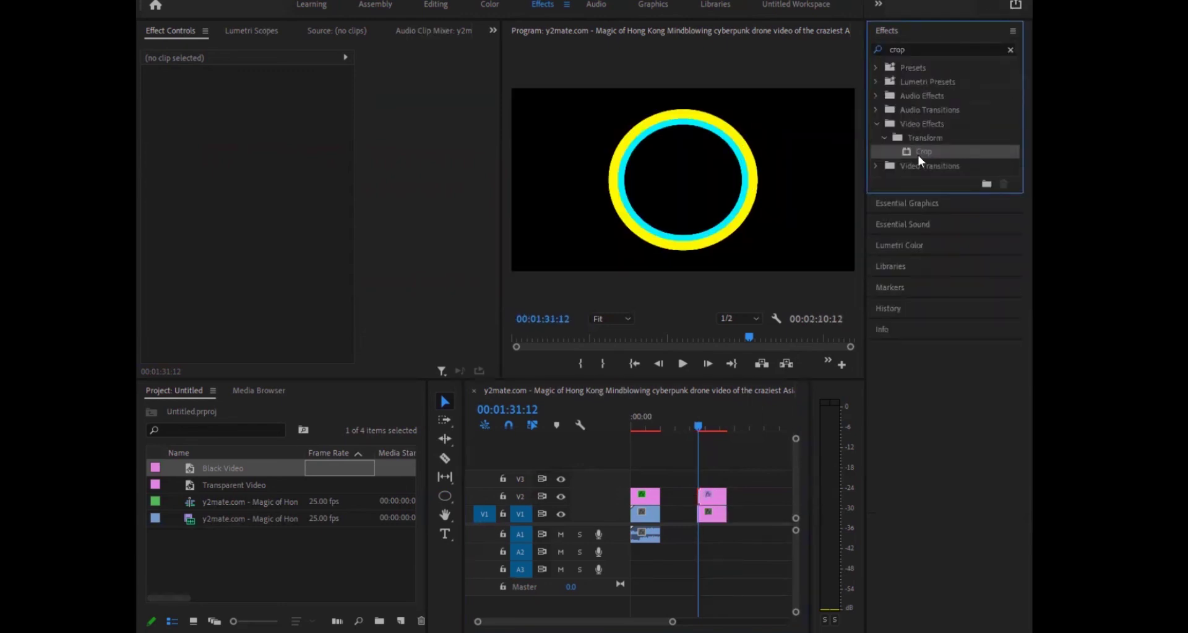
pyautogui.click(927, 48)
pyautogui.press('BackSpace')
pyautogui.press('BackSpace')
pyautogui.press('BackSpace')
pyautogui.press('BackSpace')
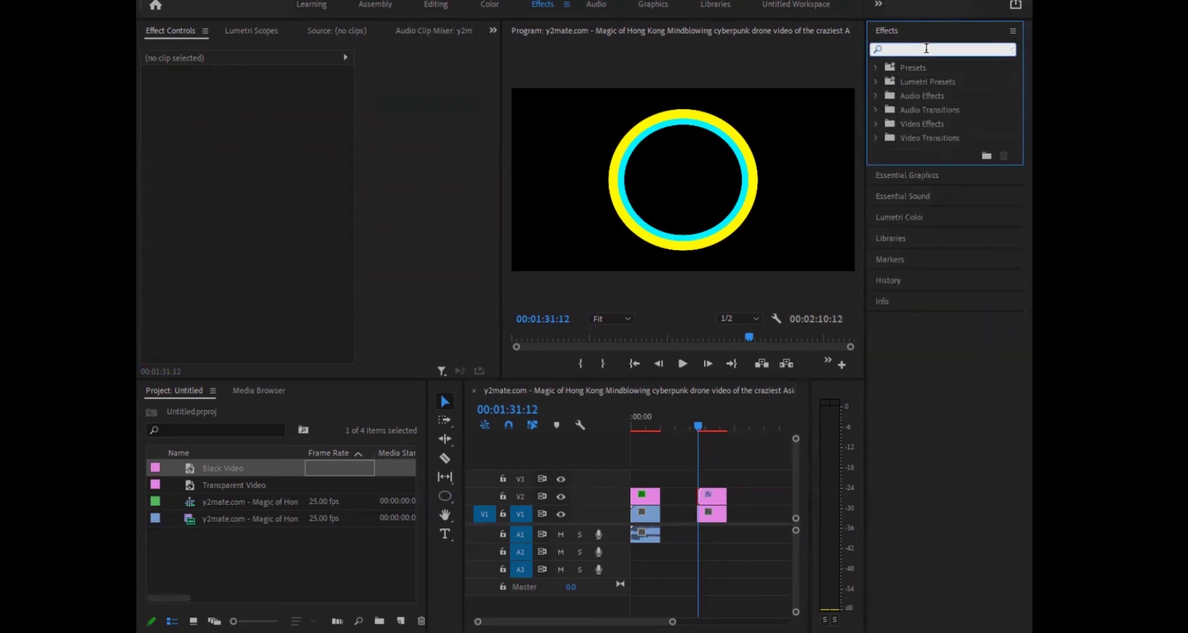
pyautogui.write('rad')
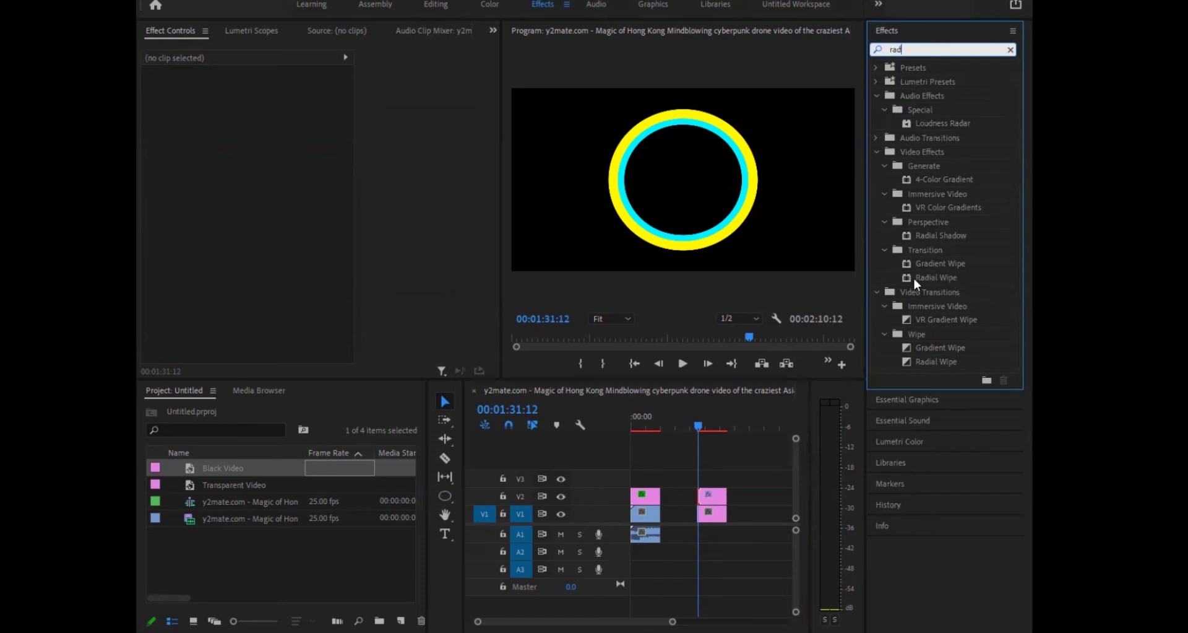
pyautogui.moveTo(937, 278); pyautogui.dragTo(708, 498)
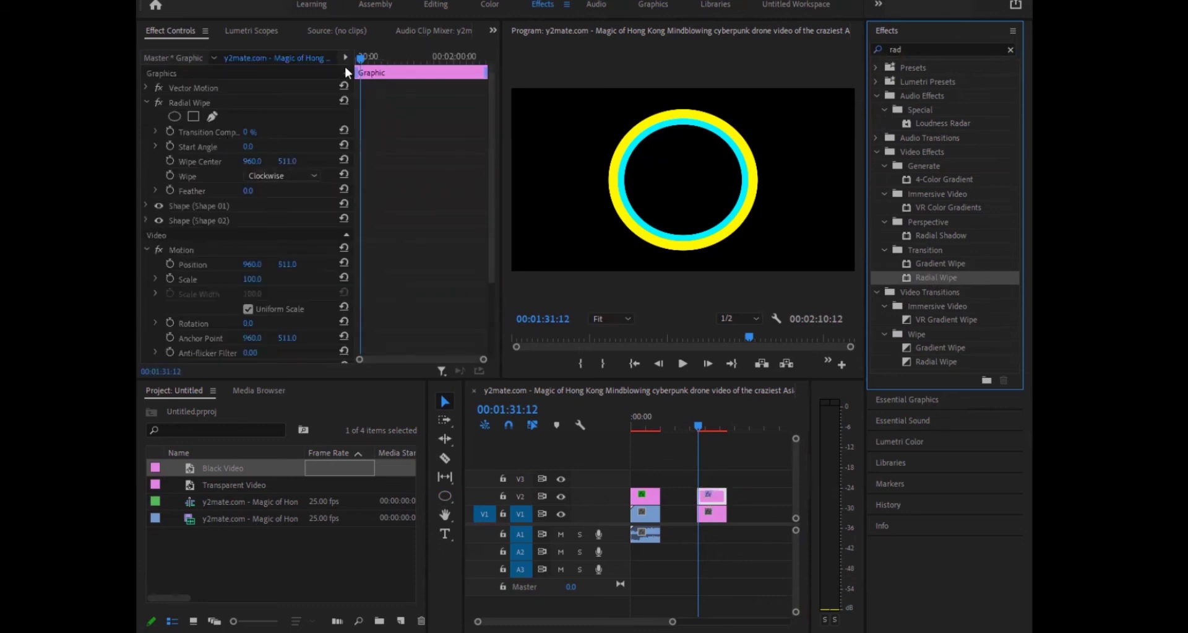
# Step: Keyframe the ring's Radial Wipe Transition Completion at 0% on the clip's last frame and 100% on its first frame, and preview the animation
pyautogui.moveTo(358, 59); pyautogui.dragTo(563, 154)
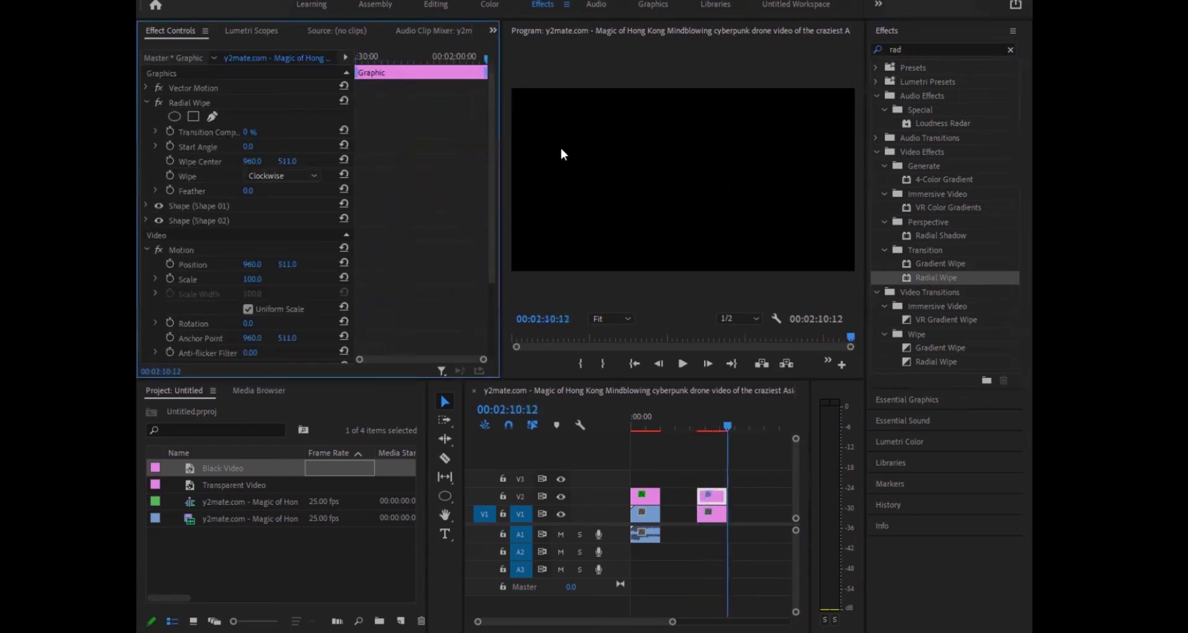
pyautogui.click(660, 364)
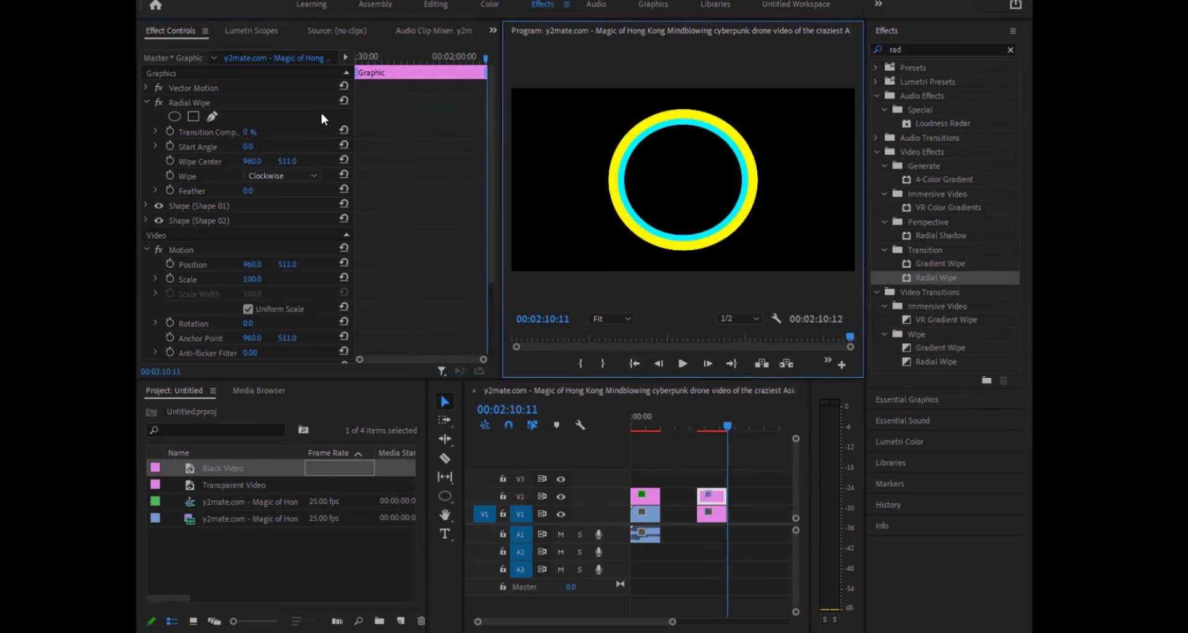
pyautogui.click(169, 130)
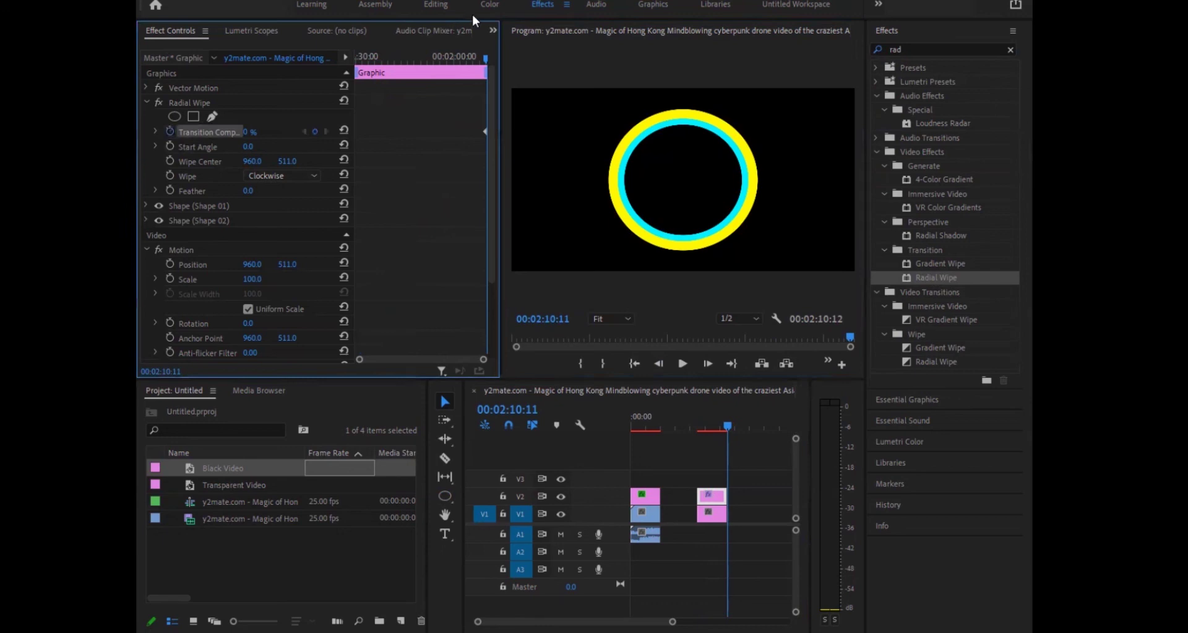
pyautogui.moveTo(485, 58); pyautogui.dragTo(136, 145)
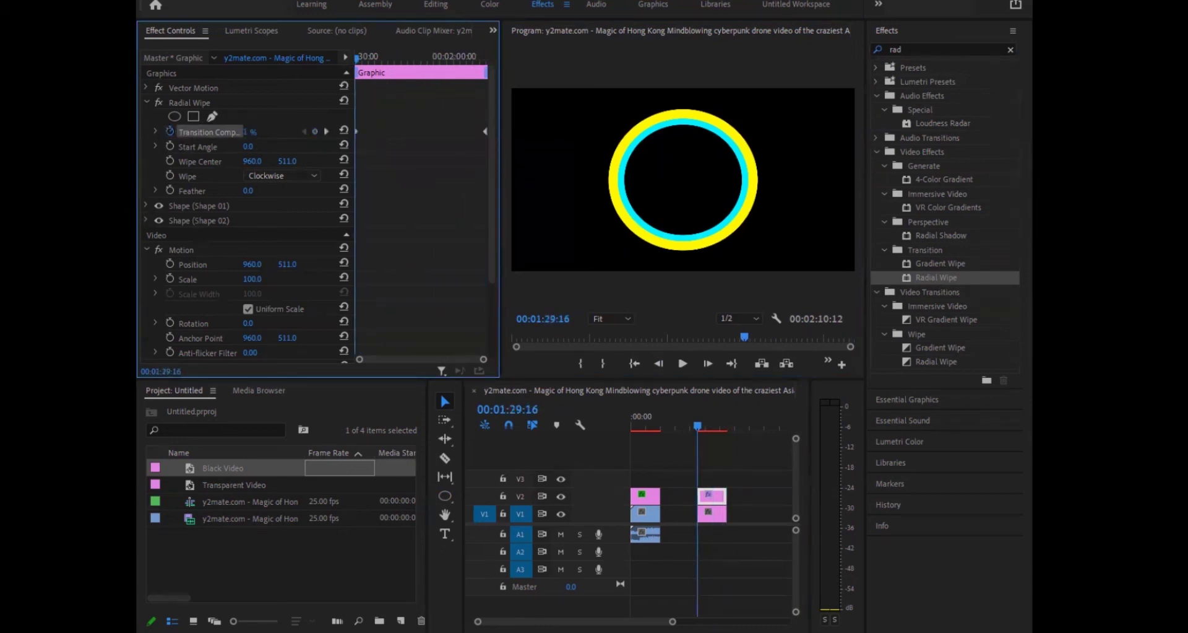
pyautogui.moveTo(248, 131); pyautogui.dragTo(471, 244)
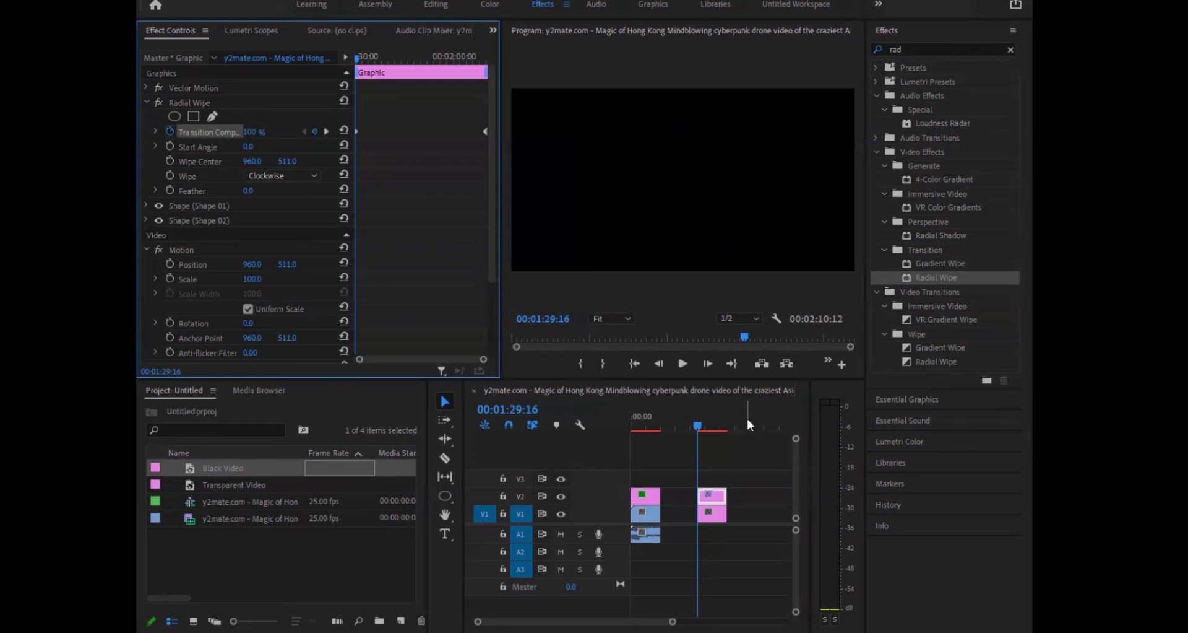
pyautogui.click(683, 363)
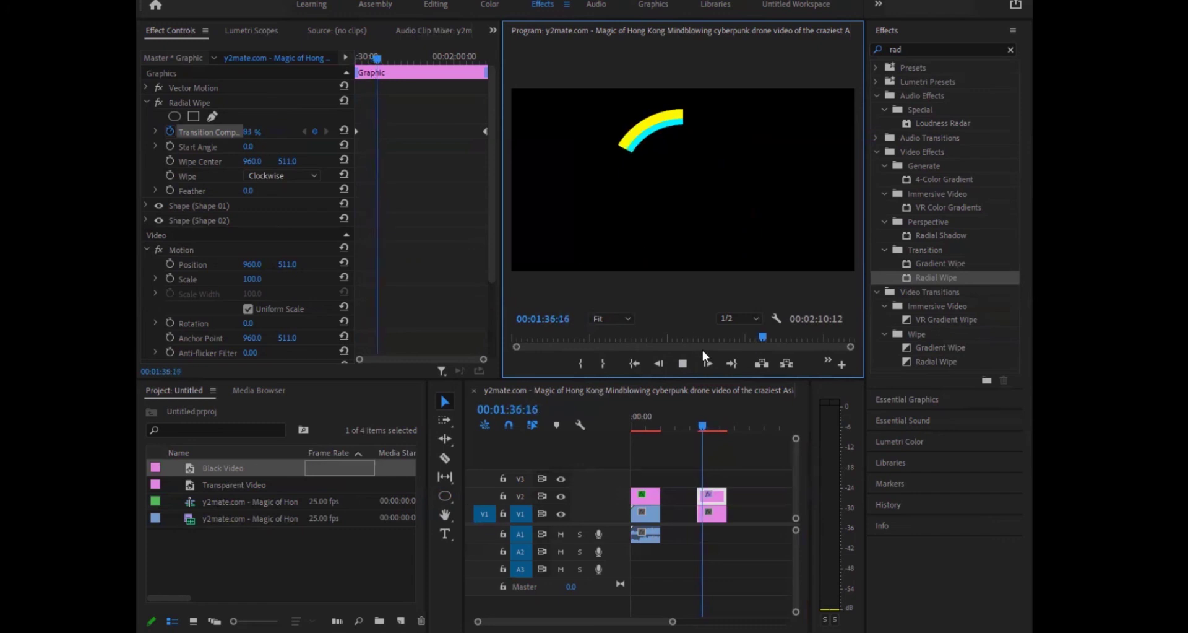
pyautogui.click(686, 364)
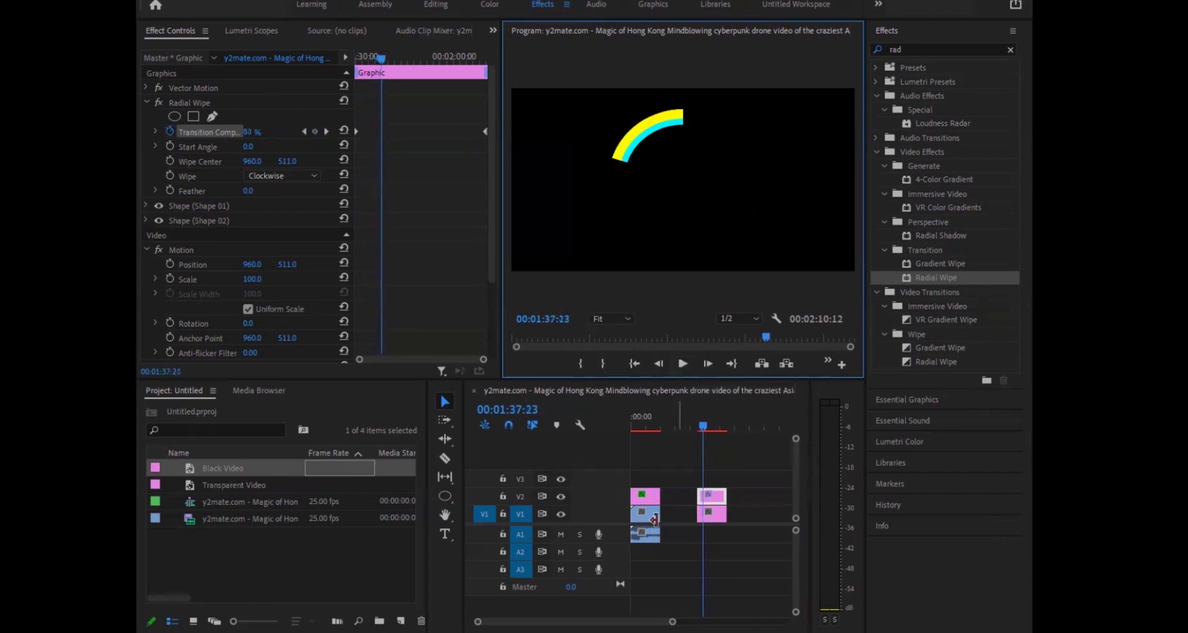
pyautogui.moveTo(658, 553); pyautogui.dragTo(632, 489)
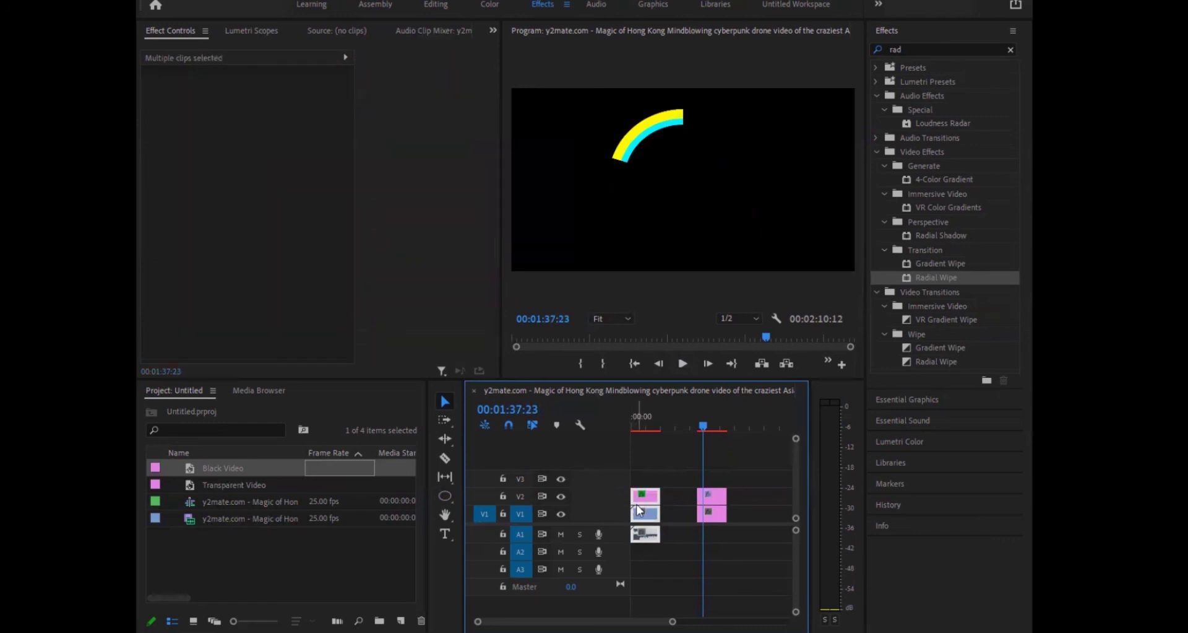
pyautogui.click(669, 451)
pyautogui.moveTo(661, 468); pyautogui.dragTo(621, 560)
pyautogui.rightClick(650, 539)
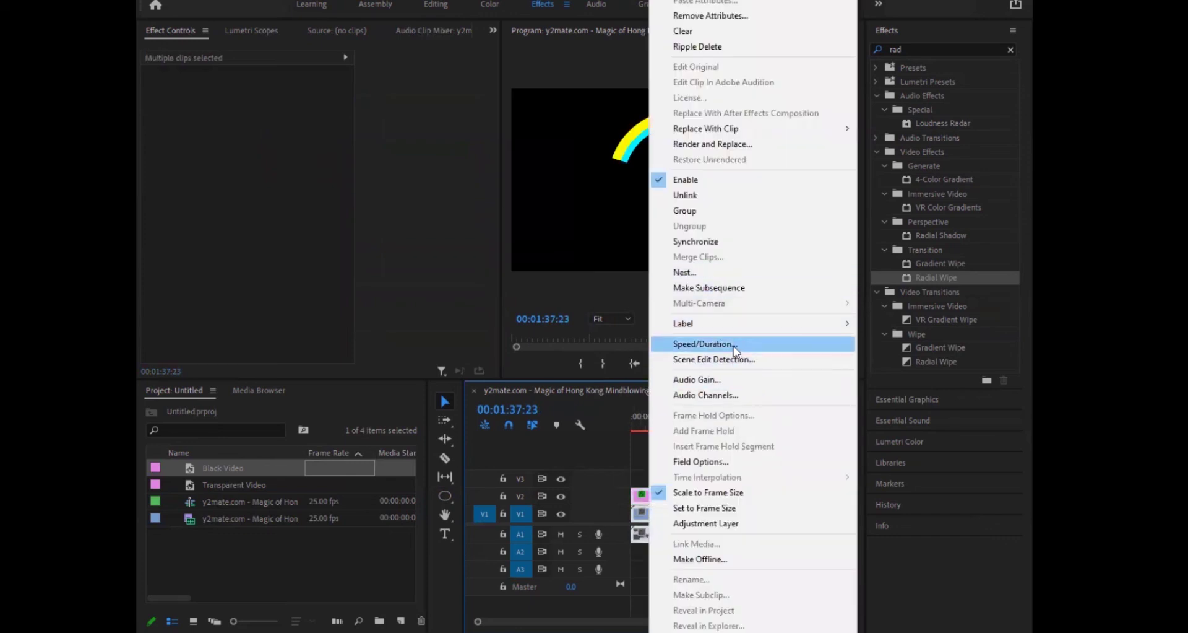
pyautogui.press('Return')
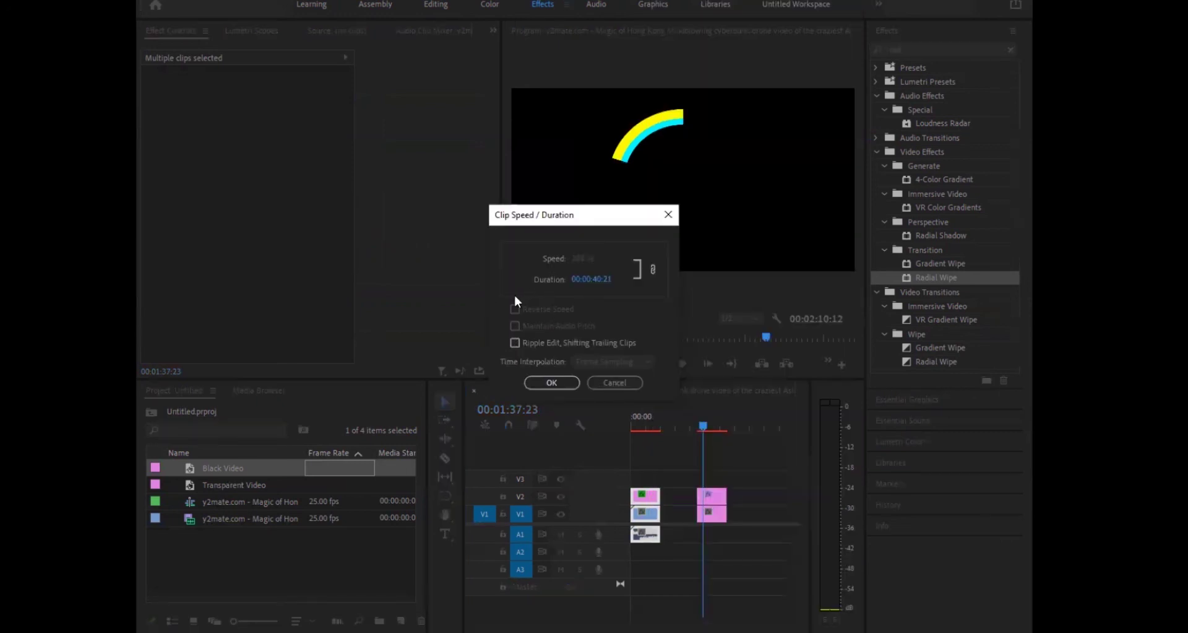
pyautogui.click(552, 383)
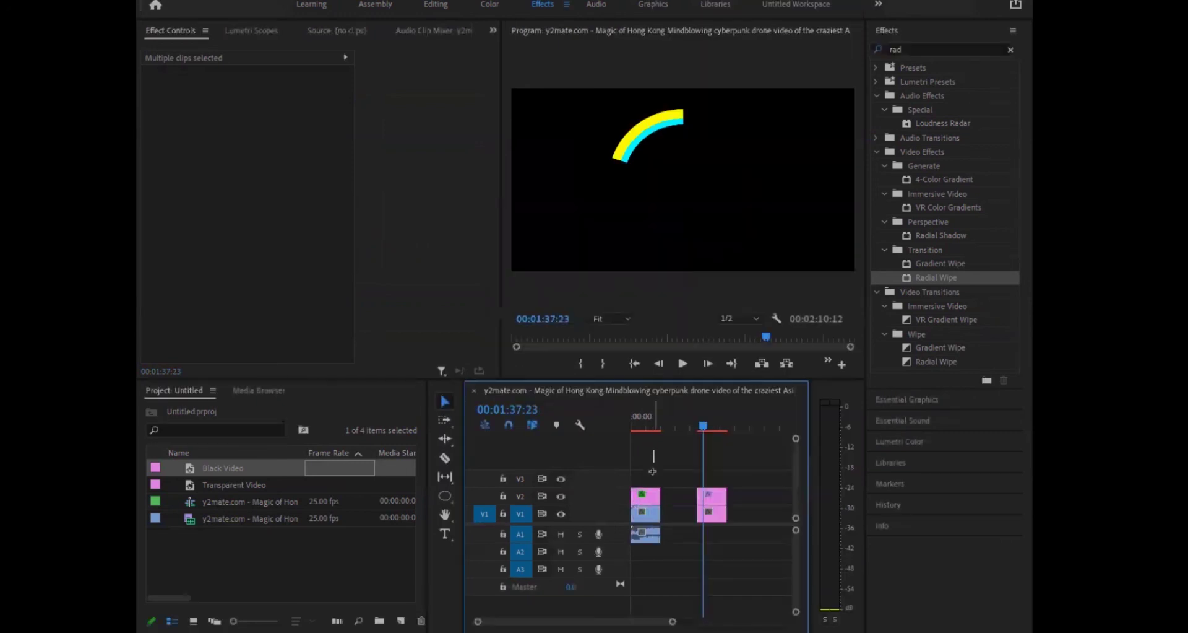
# Step: Nest the drone footage, its audio and the timecode clip above it into one sequence with the default name
pyautogui.rightClick(644, 513)
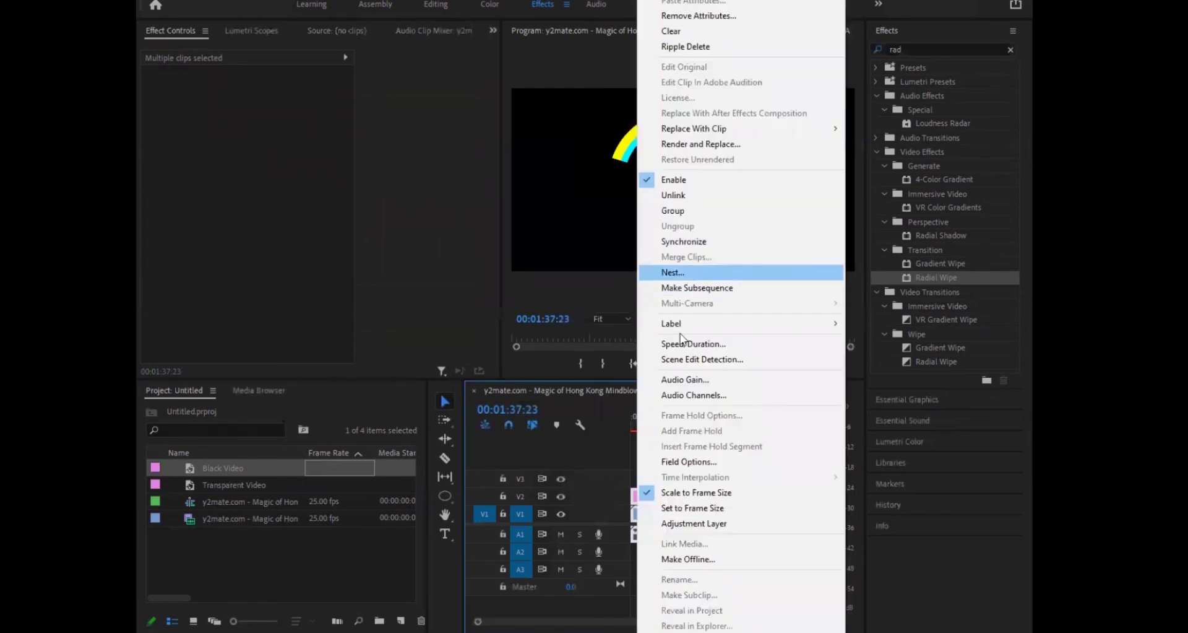
pyautogui.click(688, 276)
pyautogui.click(553, 324)
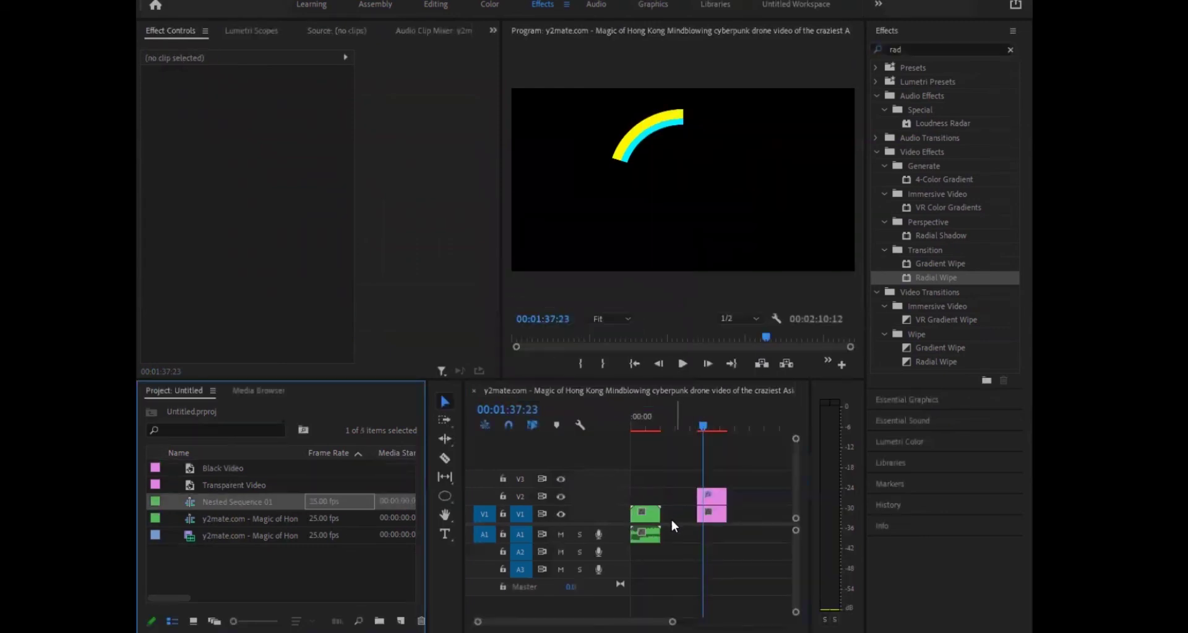
# Step: Reverse the playback of the nested sequence clip on V1, keeping its speed at 100%
pyautogui.click(658, 517)
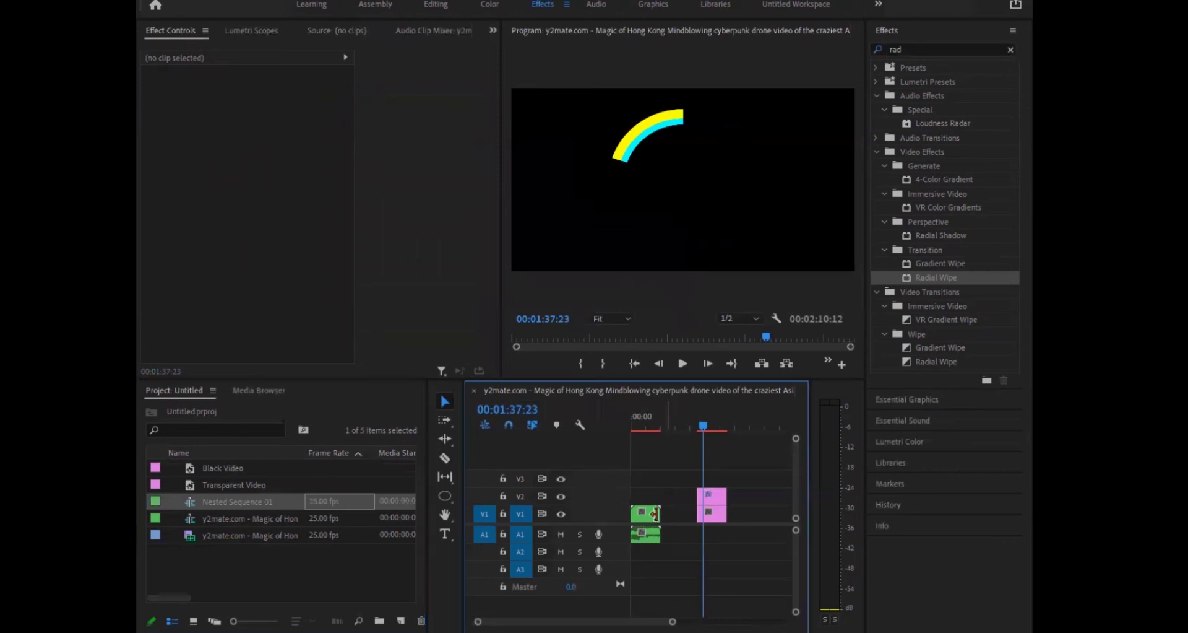
pyautogui.click(651, 513)
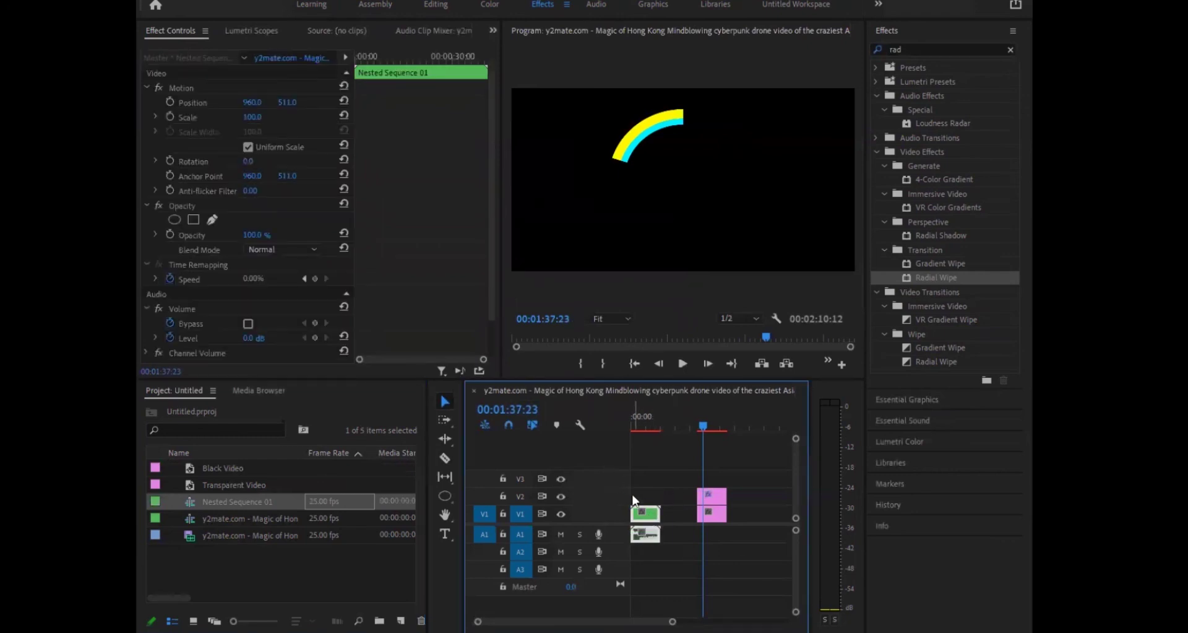
pyautogui.rightClick(654, 517)
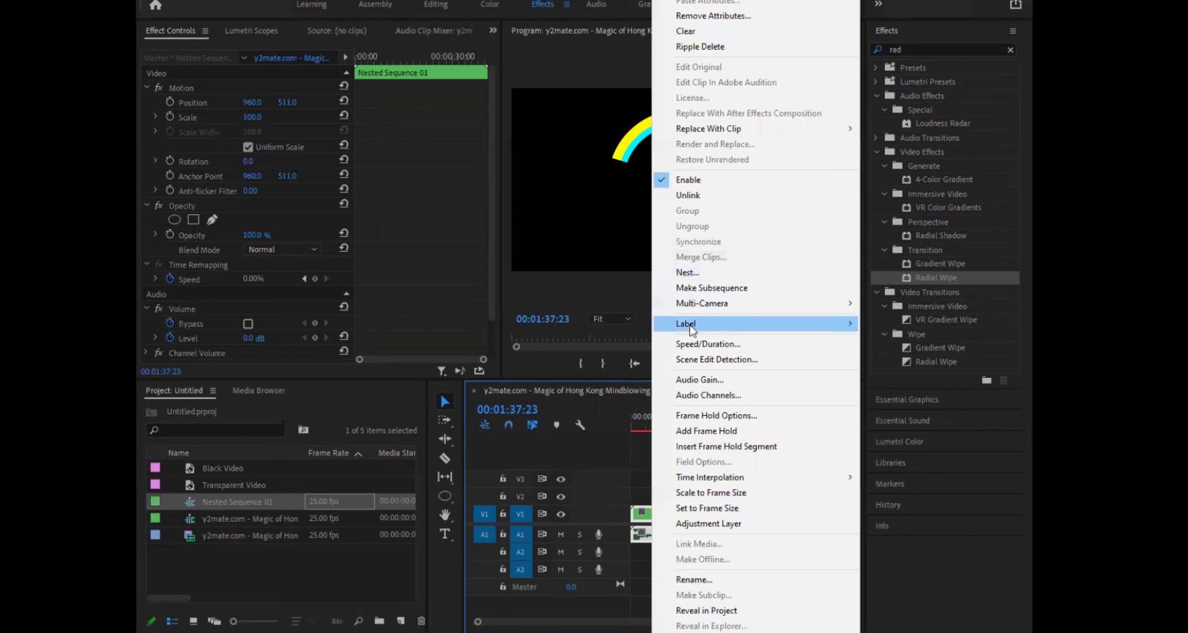
pyautogui.click(693, 345)
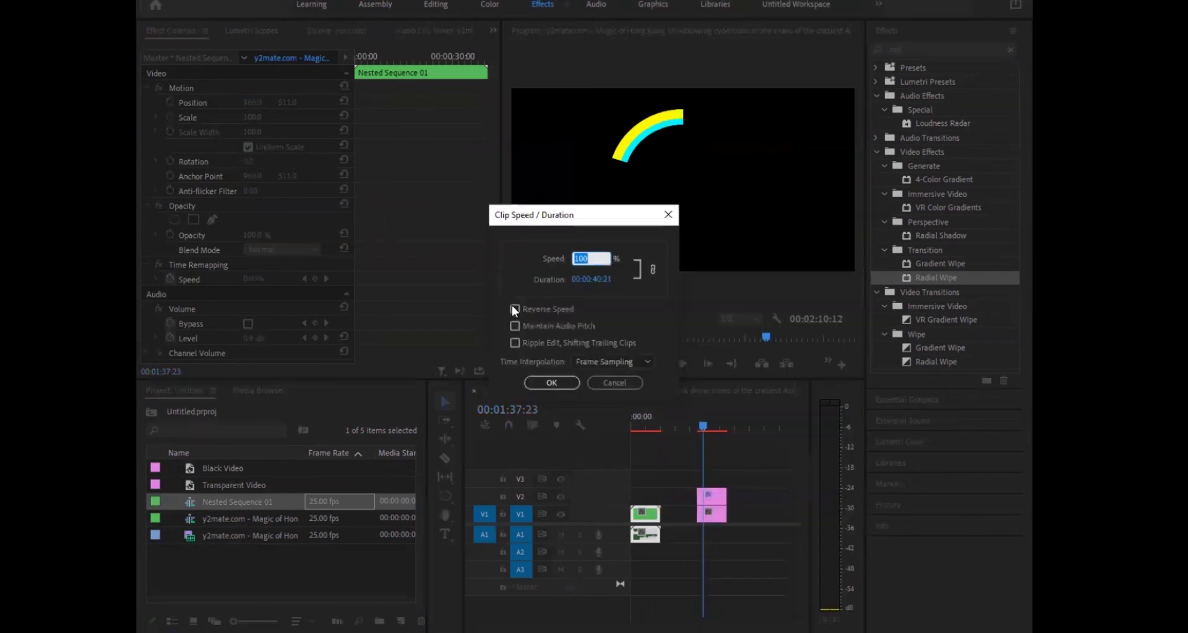
pyautogui.click(516, 309)
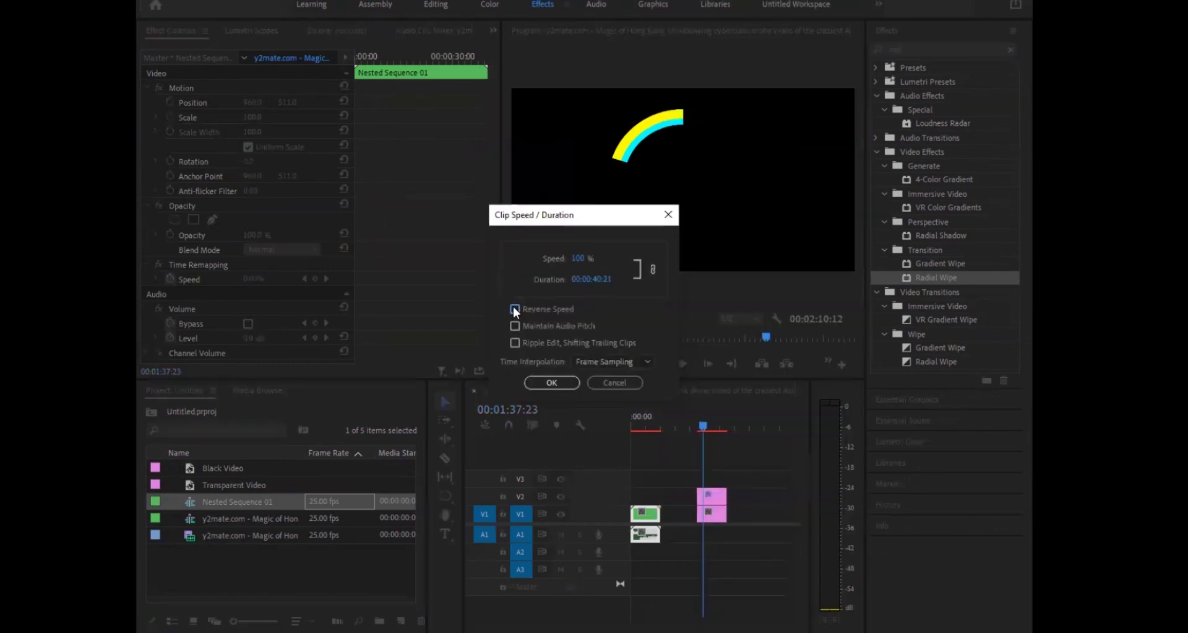
pyautogui.click(536, 384)
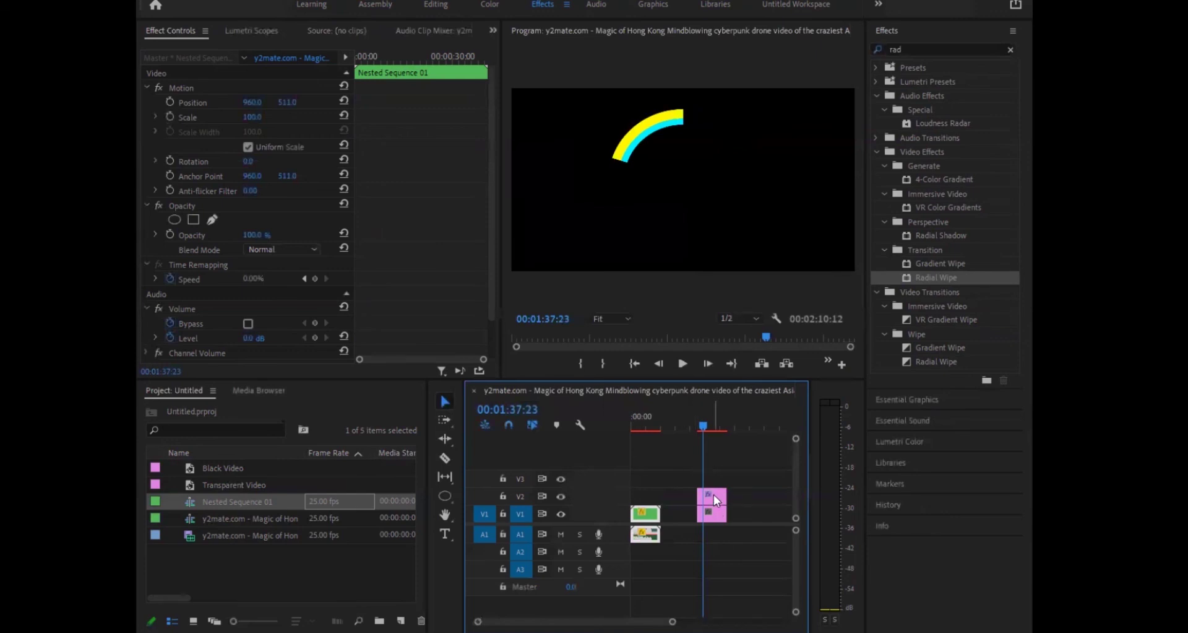
# Step: Move the ring graphic clip on V2 to the start of the timeline above the nested sequence, and bring the playhead near its beginning
pyautogui.moveTo(709, 499); pyautogui.dragTo(642, 496)
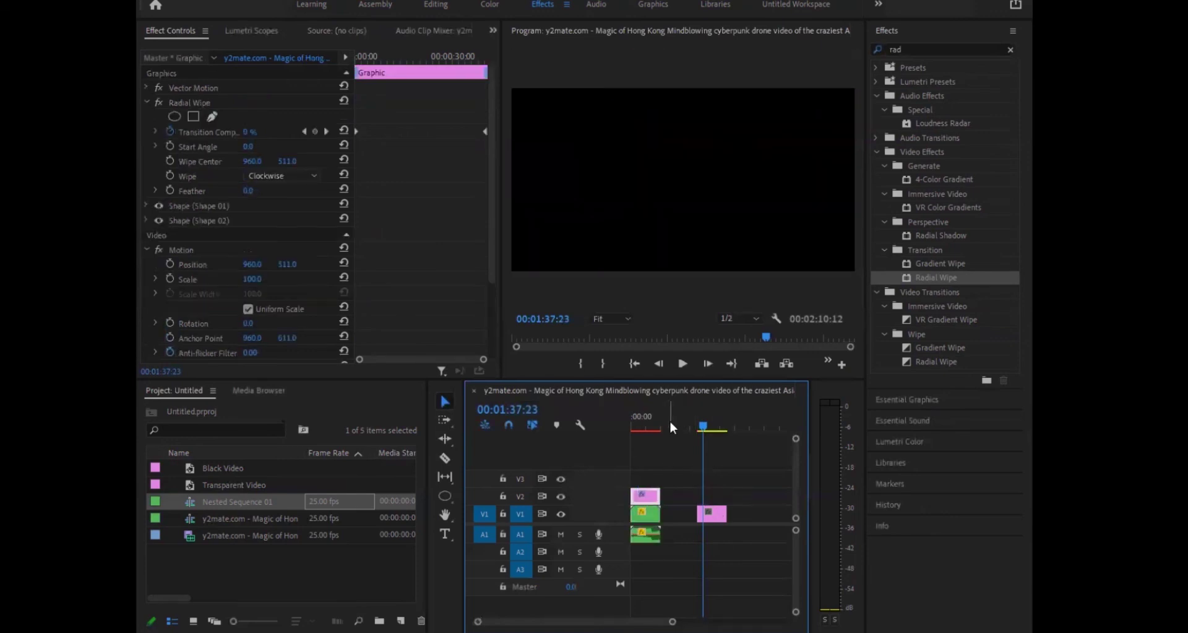
pyautogui.moveTo(703, 433); pyautogui.dragTo(633, 433)
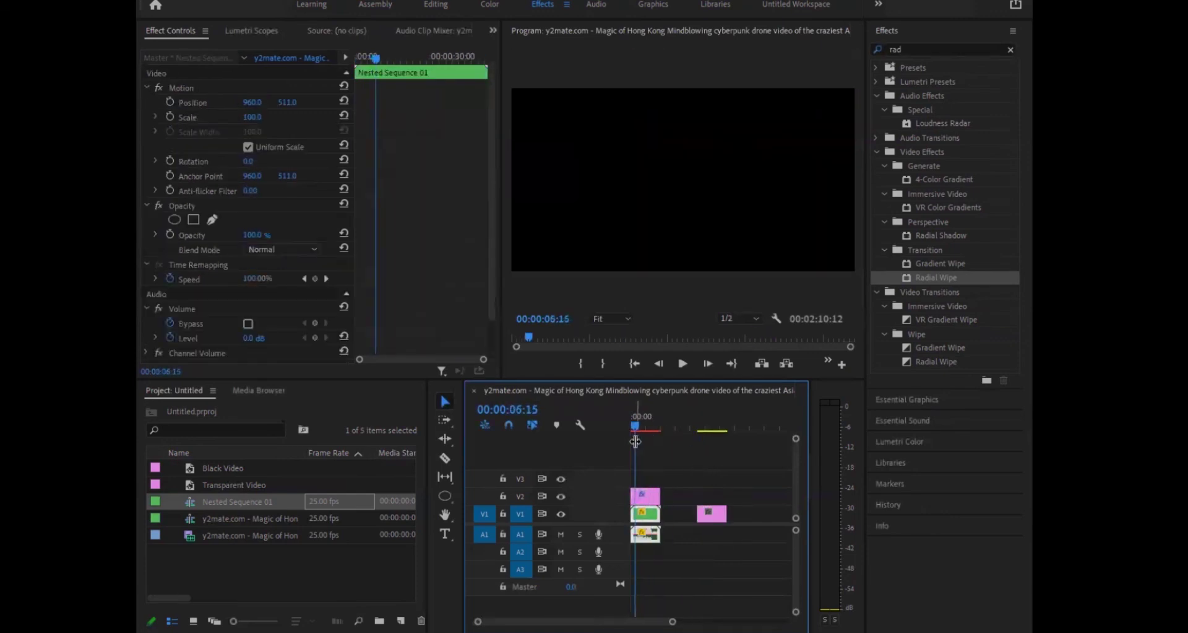